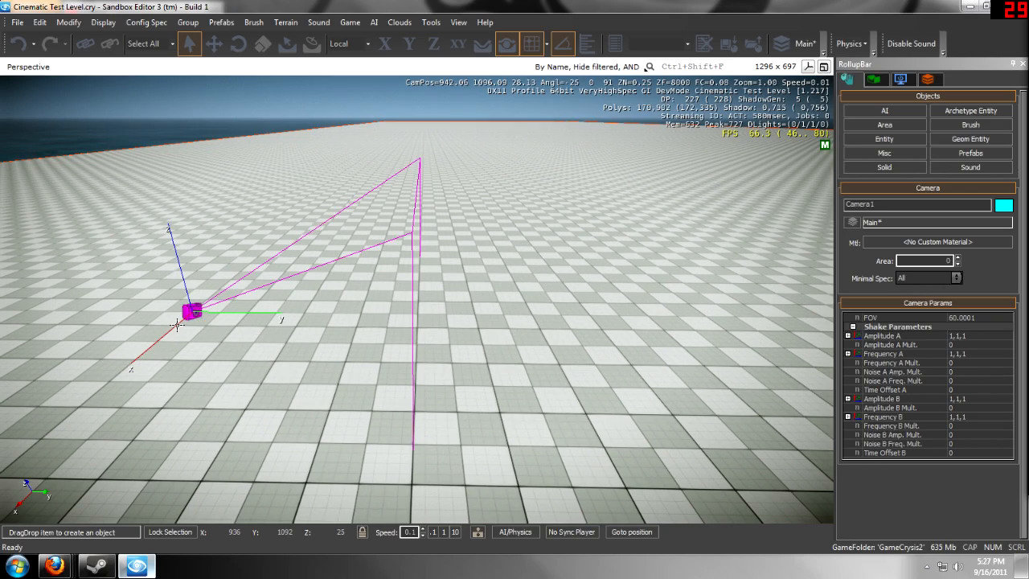
# - Place the camera on the checkered terrain and raise it along Z to a height of 27
pyautogui.moveTo(195, 307); pyautogui.dragTo(219, 338)
pyautogui.click(213, 44)
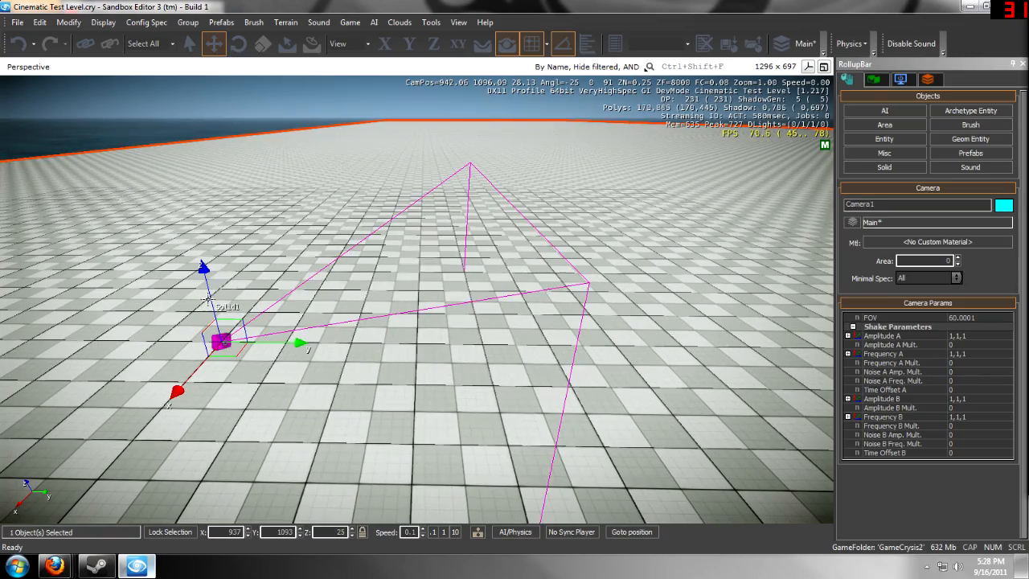
pyautogui.moveTo(207, 282); pyautogui.dragTo(238, 112)
pyautogui.press('d')
pyautogui.moveTo(523, 363); pyautogui.dragTo(450, 374, button='right')
pyautogui.press('d')
# - Open the camera's FOV parameter for editing
pyautogui.click(969, 317)
pyautogui.moveTo(994, 328); pyautogui.dragTo(994, 570)
pyautogui.moveTo(994, 469); pyautogui.dragTo(1011, 294)
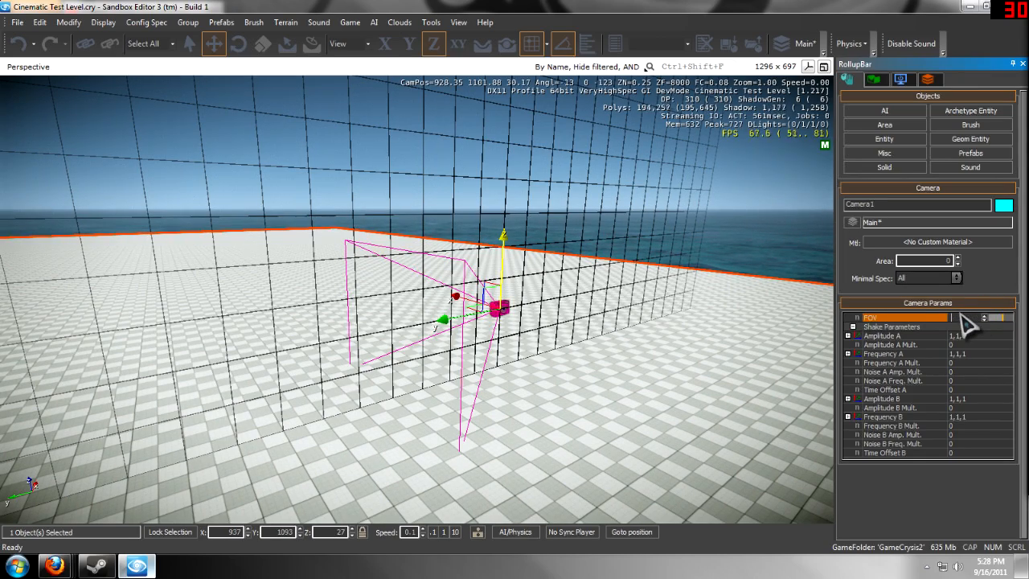
pyautogui.moveTo(967, 324); pyautogui.dragTo(967, 320)
# - Turn off grid snapping and reselect Camera1 in the viewport
pyautogui.moveTo(506, 351); pyautogui.dragTo(489, 349, button='right')
pyautogui.press('w')
pyautogui.press('d')
pyautogui.click(489, 349)
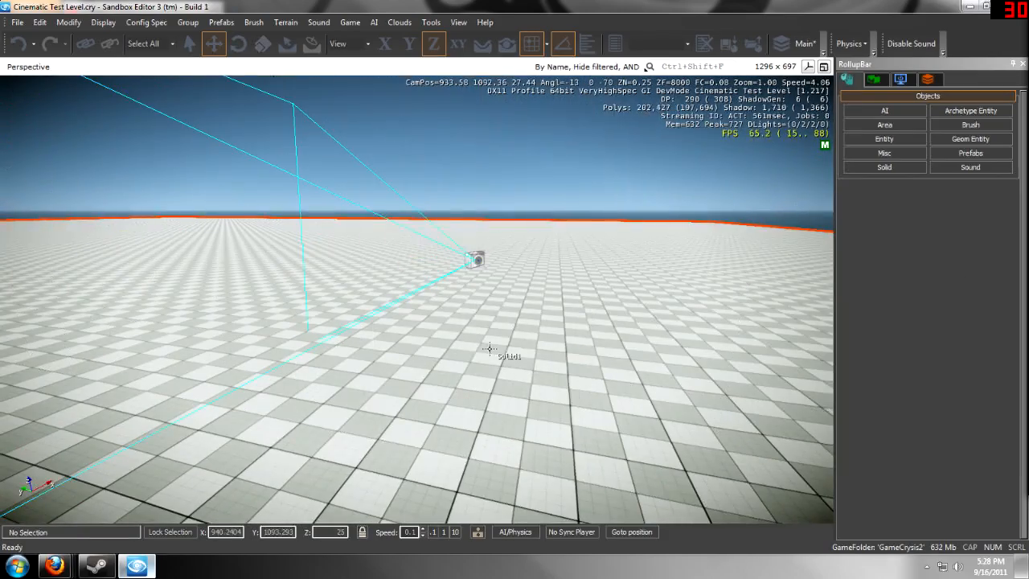
pyautogui.click(535, 45)
pyautogui.moveTo(488, 191); pyautogui.dragTo(492, 193, button='right')
pyautogui.press('s')
pyautogui.press('a')
pyautogui.click(373, 302)
pyautogui.moveTo(372, 303)
pyautogui.mouseDown(button='right')
pyautogui.moveTo(367, 314)
pyautogui.moveTo(382, 316)
pyautogui.mouseUp(button='right')
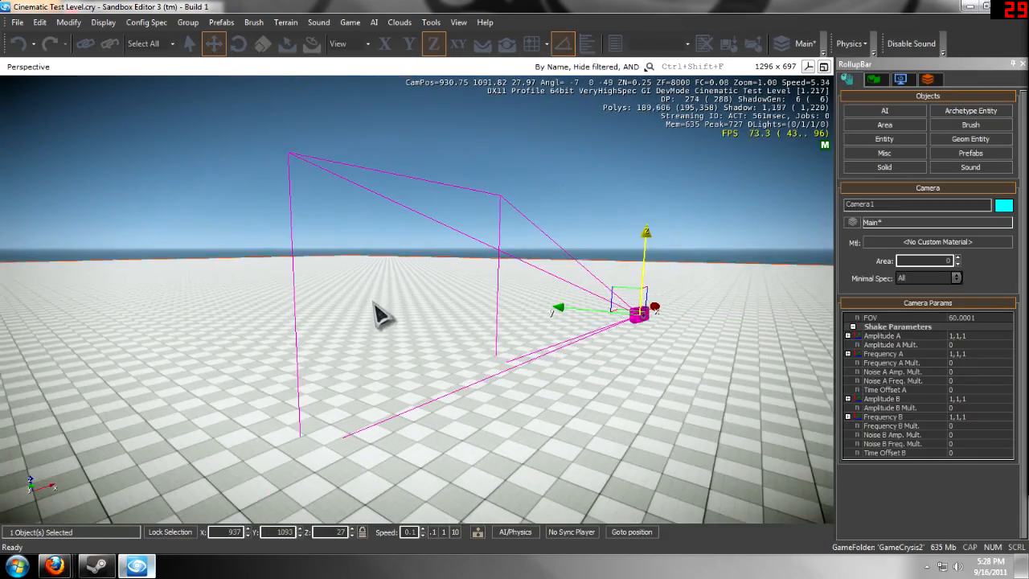
# - View the scene through Camera1 and return the viewport to the default camera
pyautogui.click(21, 68)
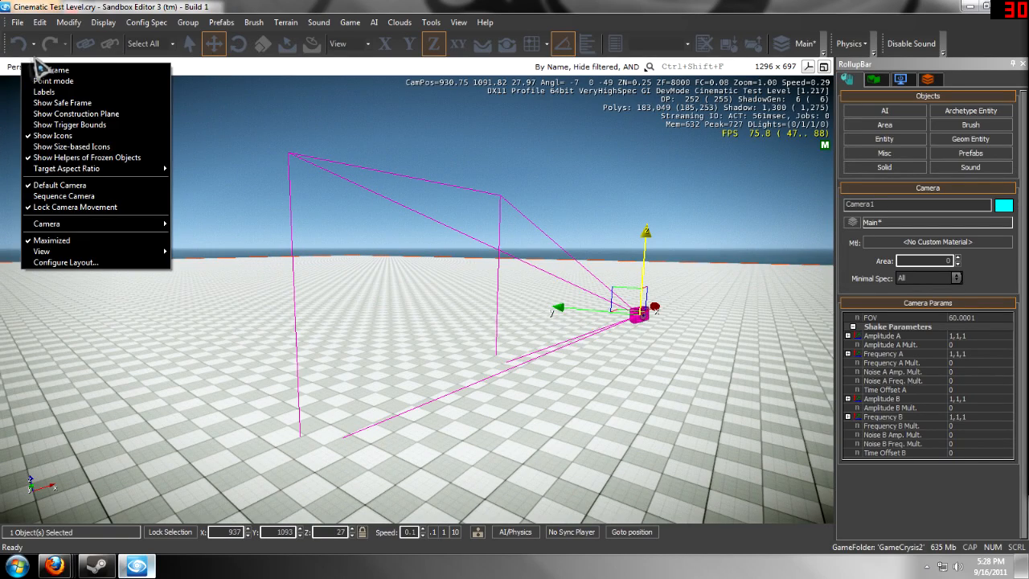
pyautogui.moveTo(110, 228)
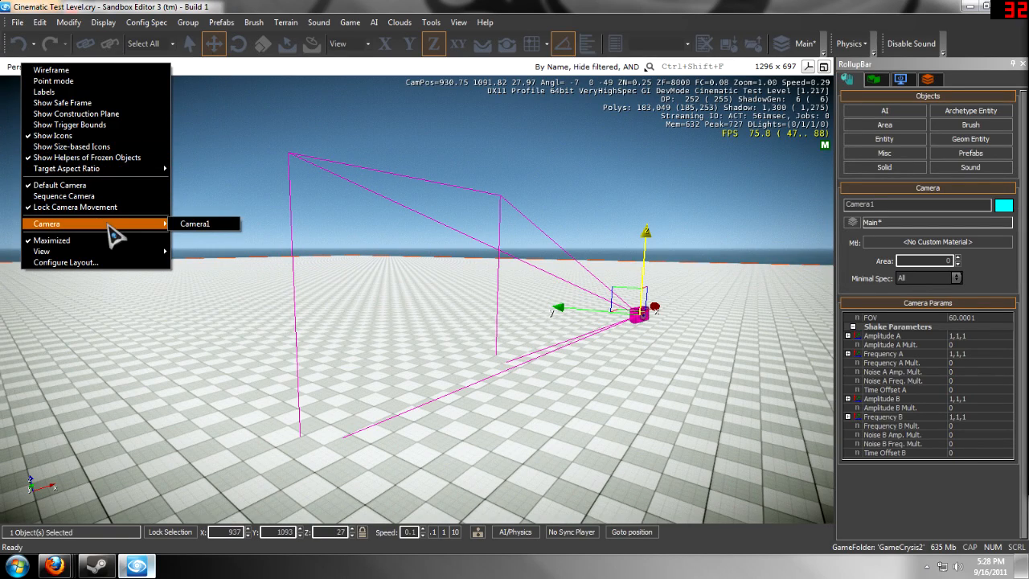
pyautogui.click(195, 224)
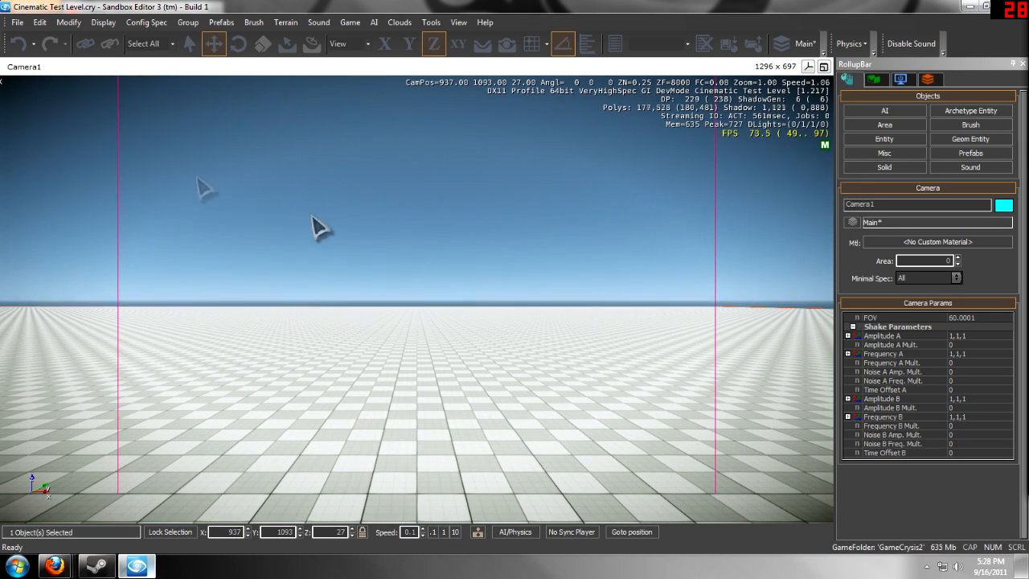
pyautogui.rightClick(24, 70)
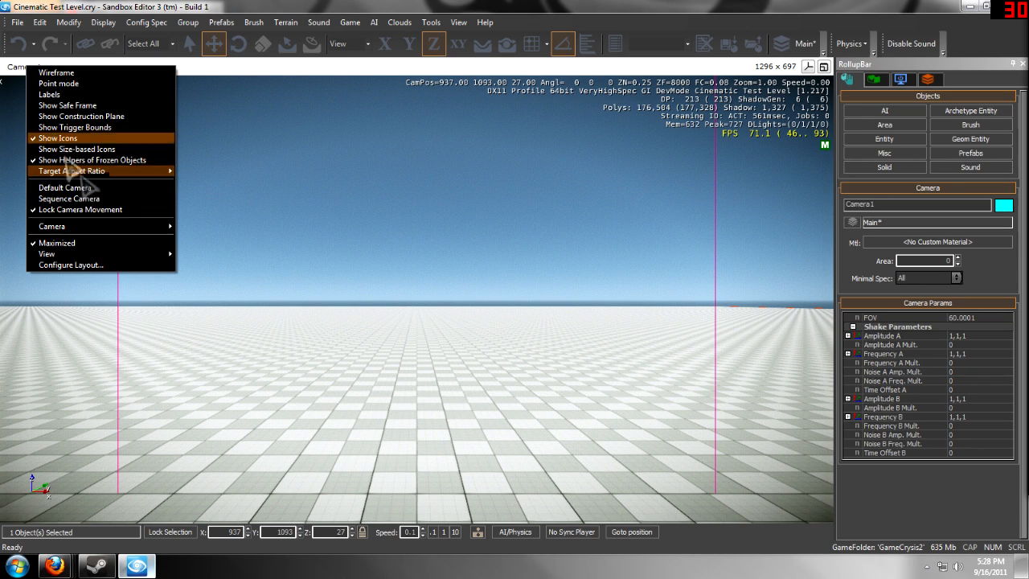
pyautogui.click(64, 187)
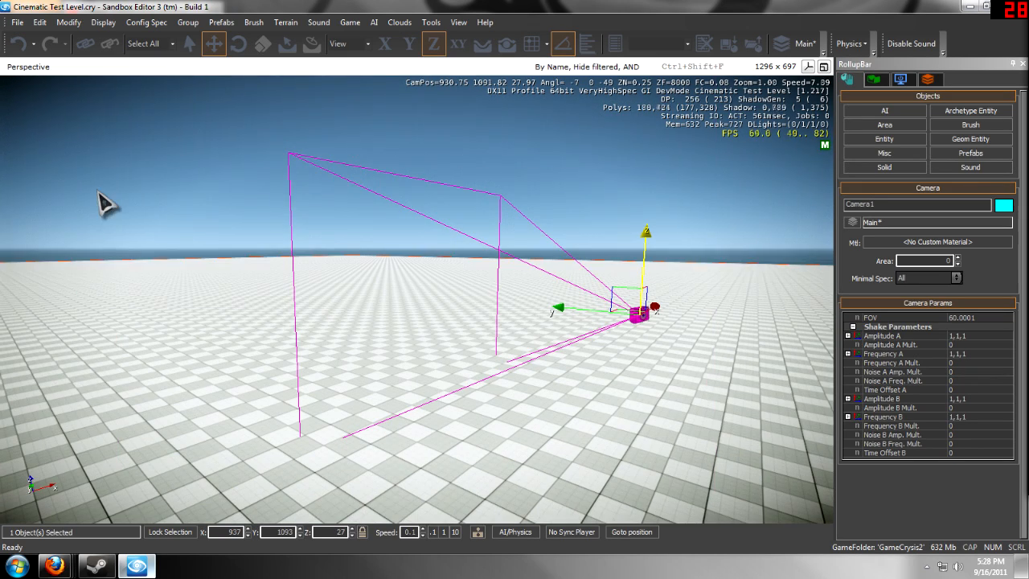
# - Open the Track View and create a new sequence named Tutorial
pyautogui.press('w')
pyautogui.press('a')
pyautogui.moveTo(345, 237)
pyautogui.mouseDown(button='right')
pyautogui.moveTo(333, 236)
pyautogui.moveTo(346, 236)
pyautogui.mouseUp(button='right')
pyautogui.press('d')
pyautogui.press('s')
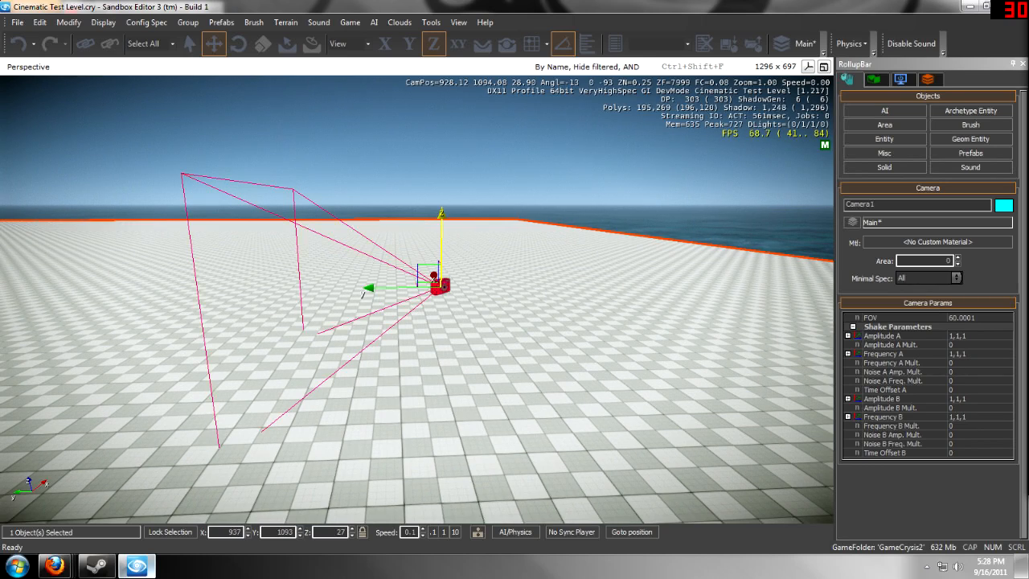
pyautogui.click(460, 23)
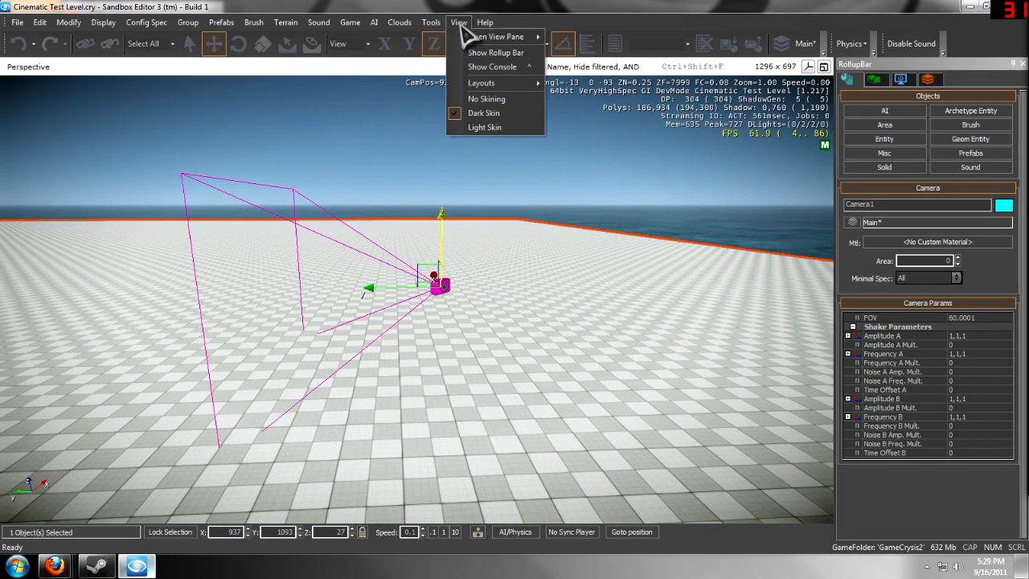
pyautogui.moveTo(466, 38)
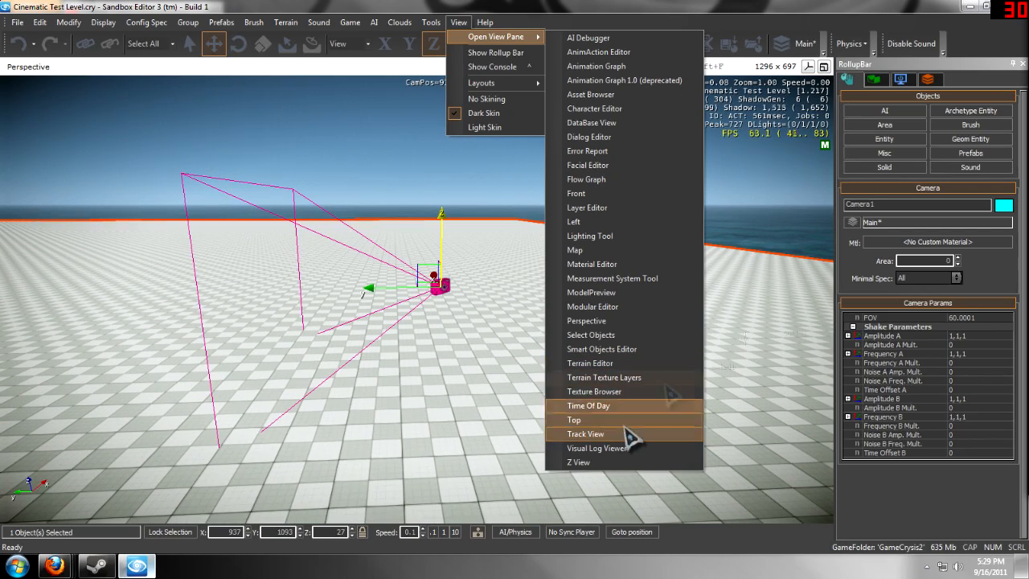
pyautogui.moveTo(1028, 23); pyautogui.dragTo(442, 38)
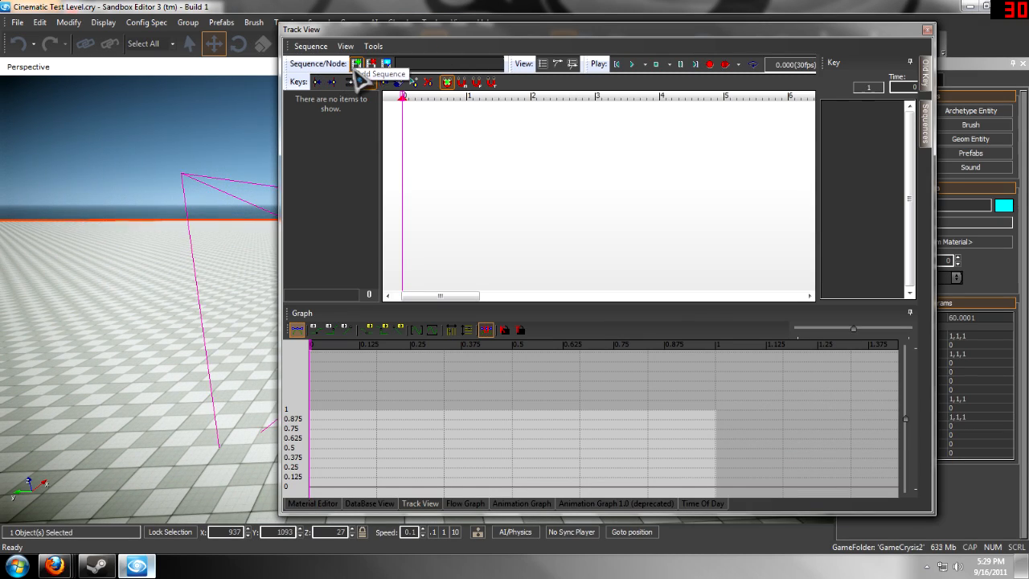
pyautogui.click(358, 65)
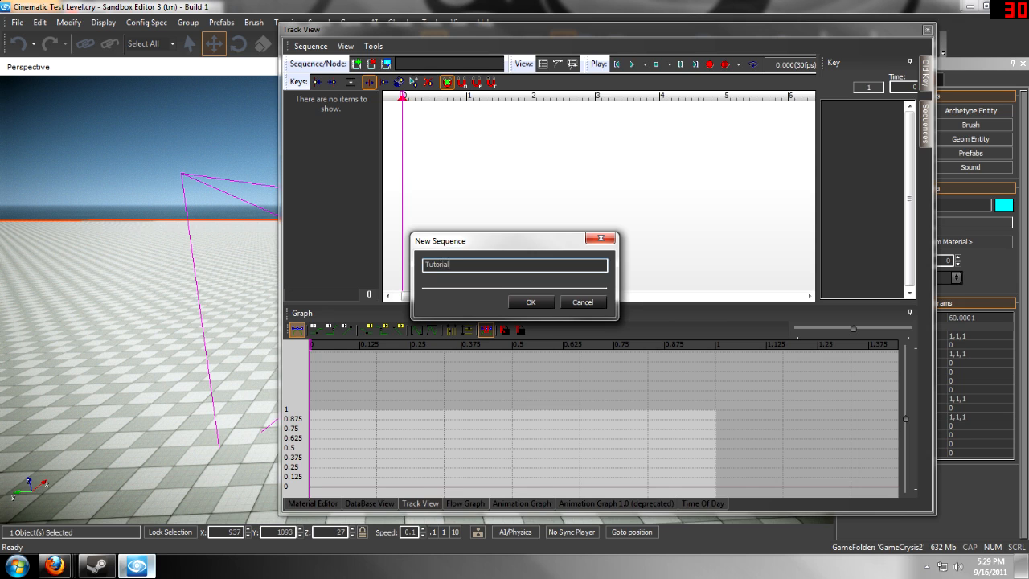
pyautogui.press('Return')
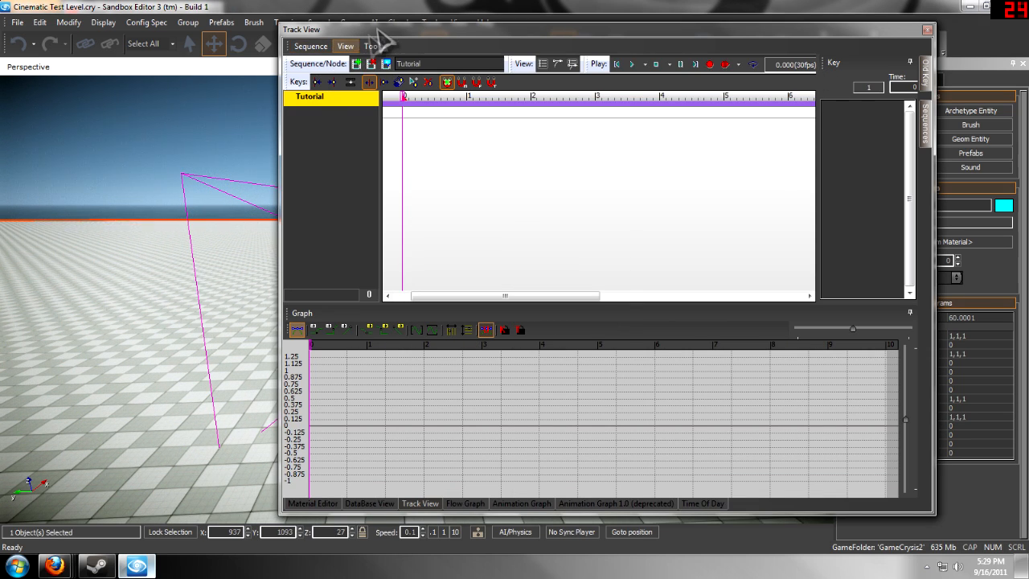
# - Add the selected camera entity as a node in the Tutorial sequence
pyautogui.moveTo(378, 32); pyautogui.dragTo(586, 32)
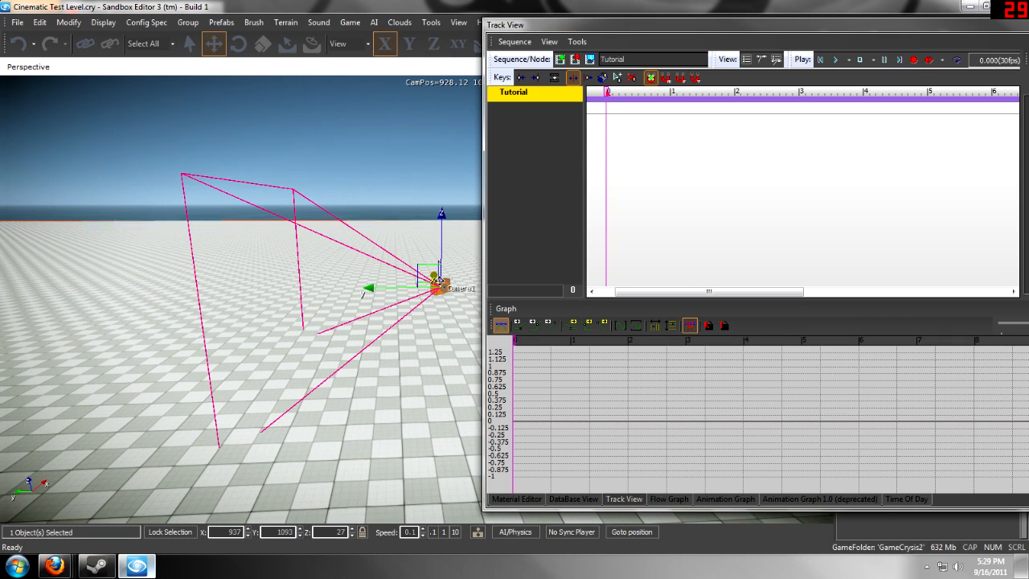
pyautogui.rightClick(528, 124)
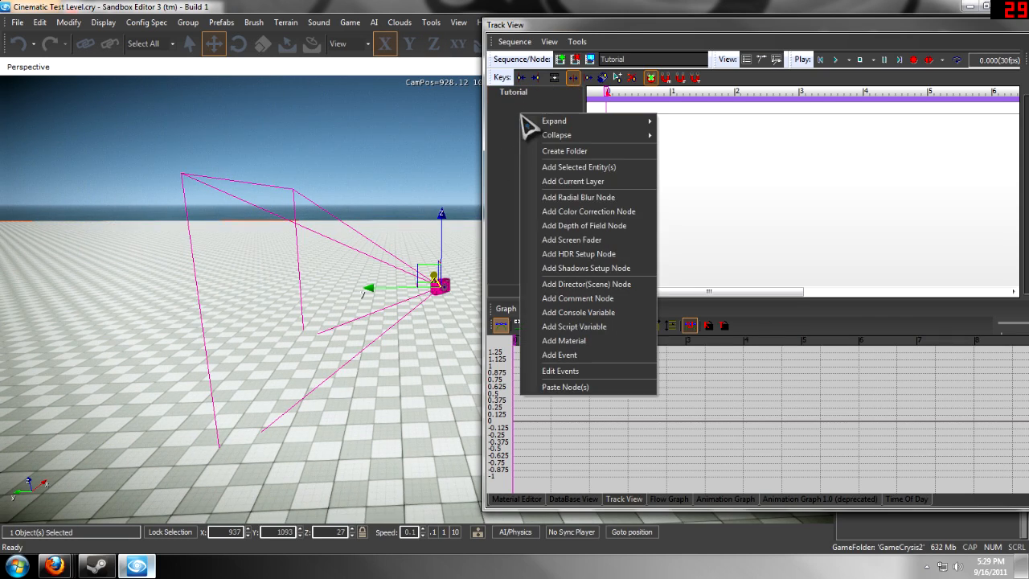
pyautogui.click(514, 139)
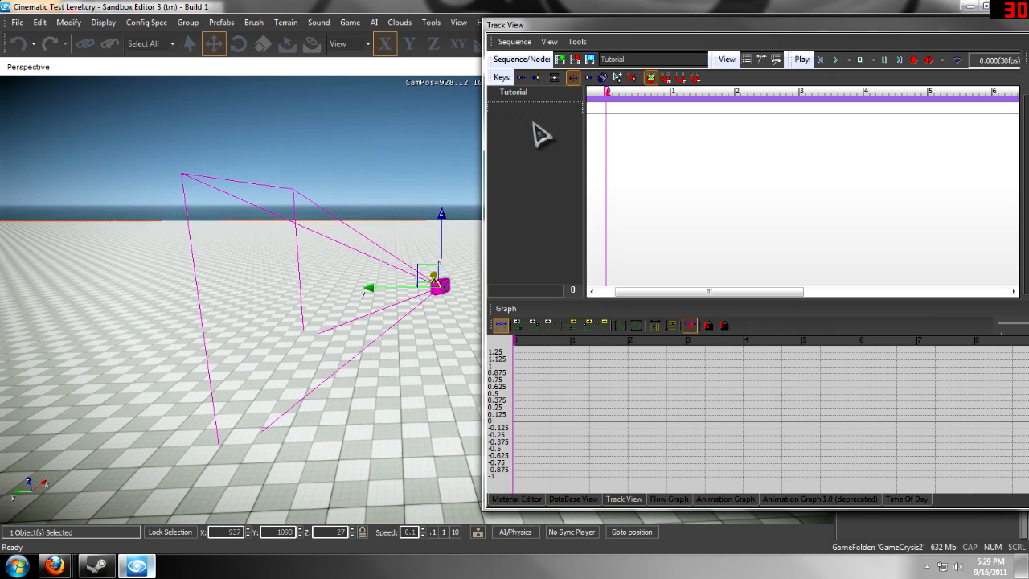
pyautogui.rightClick(524, 123)
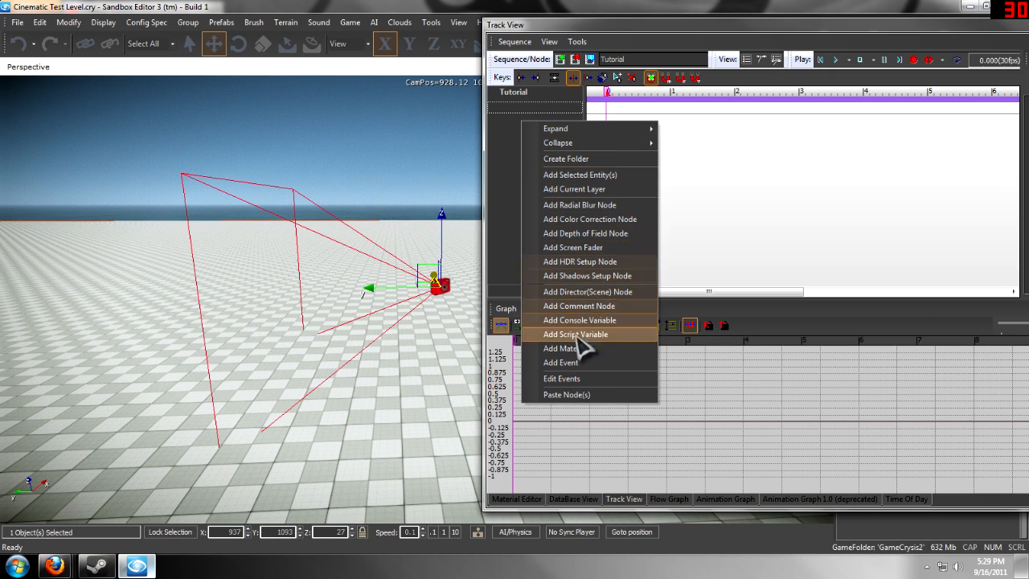
pyautogui.click(562, 177)
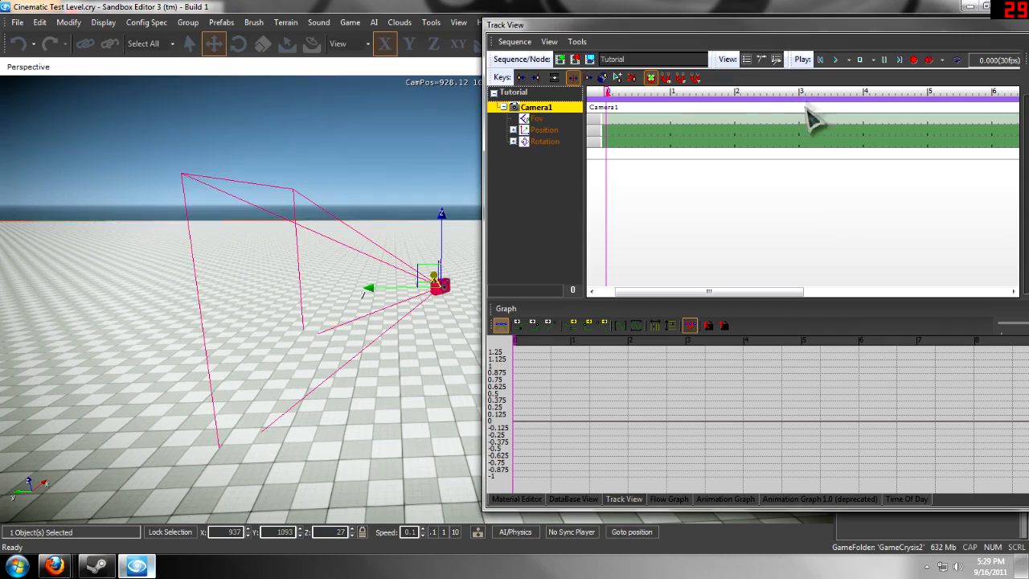
# - Add keys at time 0 on Camera1's Position and Rotation tracks
pyautogui.moveTo(617, 29); pyautogui.dragTo(608, 34)
pyautogui.press('w')
pyautogui.moveTo(393, 221); pyautogui.dragTo(383, 237, button='right')
pyautogui.press('d')
pyautogui.press('w')
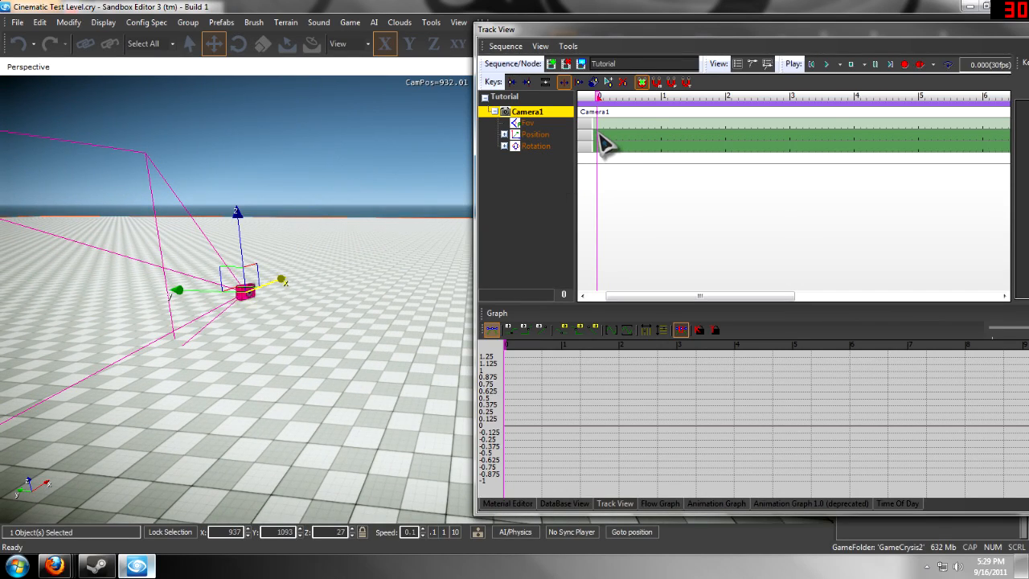
pyautogui.press('d')
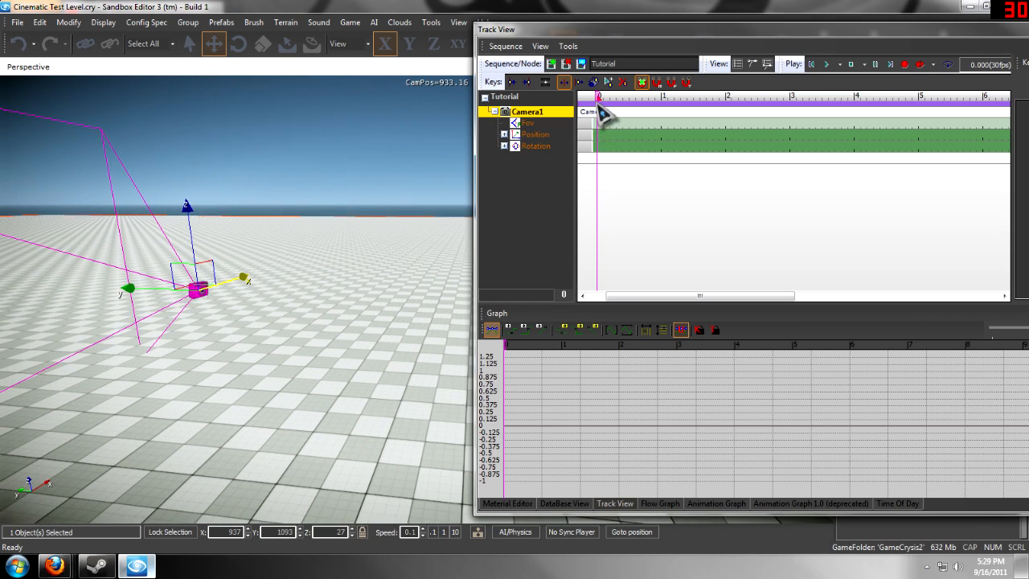
pyautogui.moveTo(596, 95); pyautogui.dragTo(538, 98)
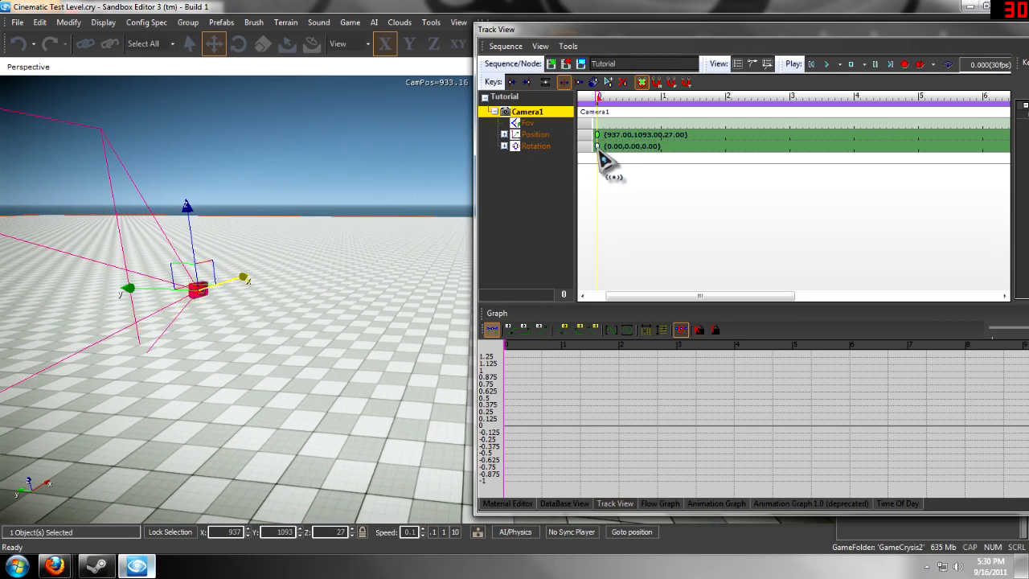
pyautogui.click(633, 175)
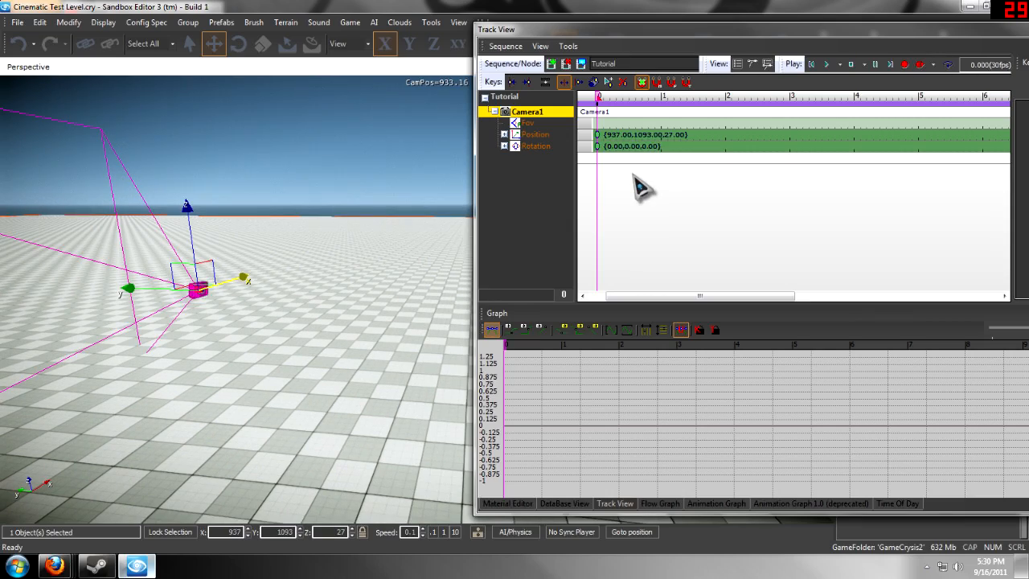
# - Enable animation recording and key the camera's position at 2 seconds by moving it along Y to about 1093.89
pyautogui.moveTo(447, 290)
pyautogui.mouseDown(button='right')
pyautogui.moveTo(428, 286)
pyautogui.moveTo(438, 286)
pyautogui.mouseUp(button='right')
pyautogui.press('a')
pyautogui.press('s')
pyautogui.press('d')
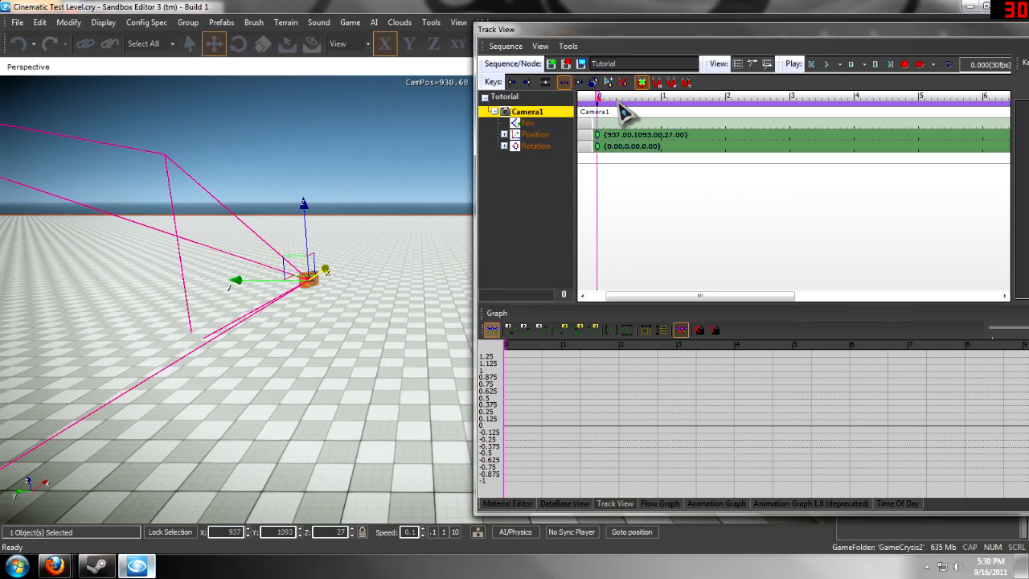
pyautogui.moveTo(622, 103); pyautogui.dragTo(573, 118)
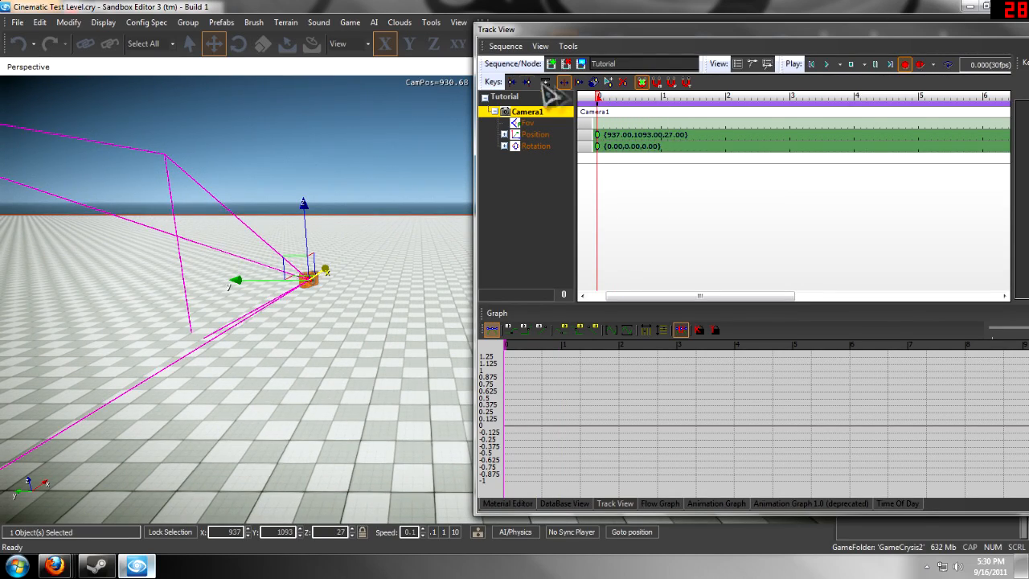
pyautogui.moveTo(603, 103); pyautogui.dragTo(732, 131)
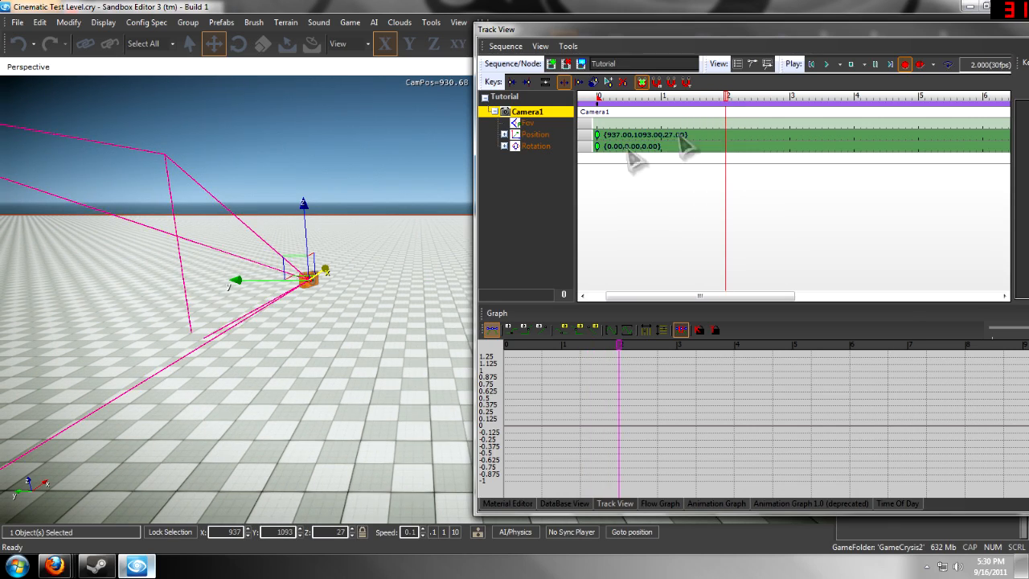
pyautogui.scroll(5, 338, 273)
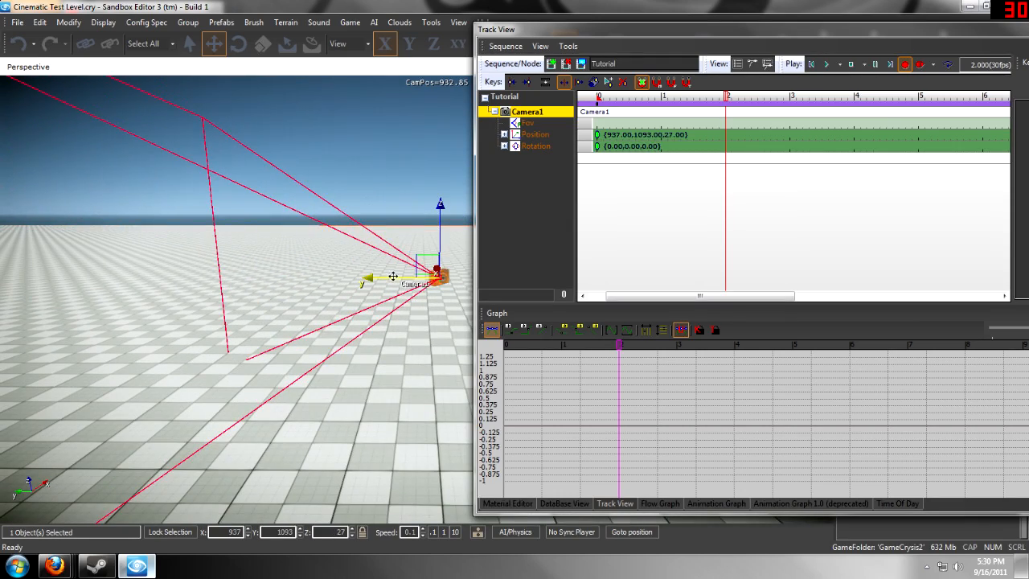
pyautogui.moveTo(395, 278); pyautogui.dragTo(313, 257)
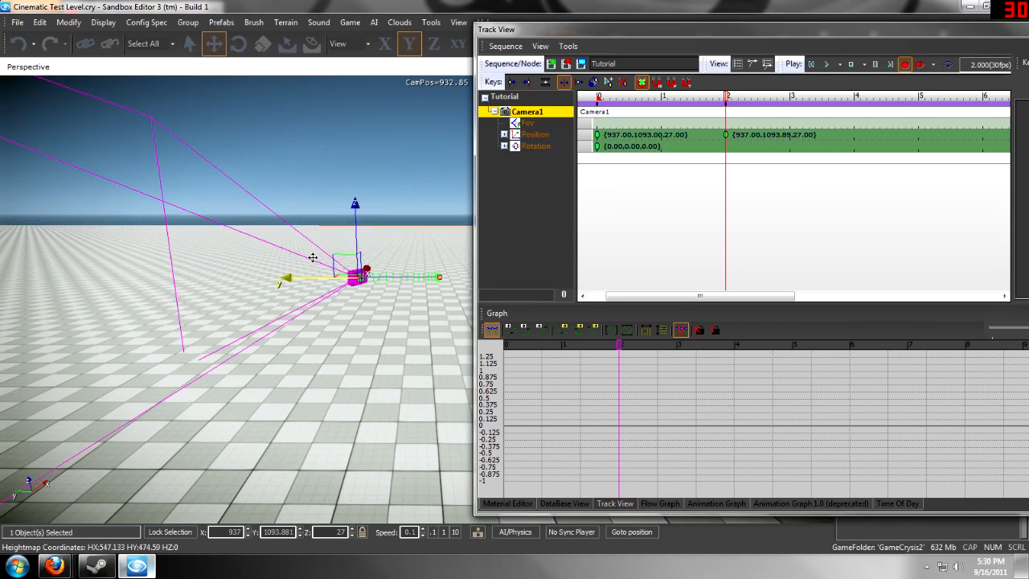
# - Record a rotation key at 4 seconds by rotating the camera 25 degrees about its local Y axis
pyautogui.scroll(5, 390, 208)
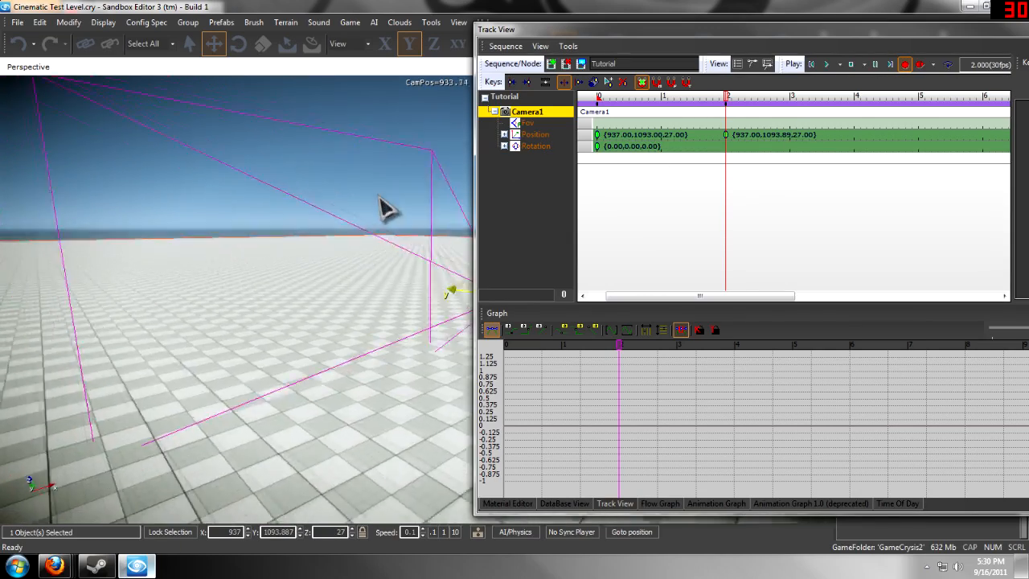
pyautogui.scroll(-5, 385, 208)
pyautogui.moveTo(350, 199); pyautogui.dragTo(374, 194, button='right')
pyautogui.press('a')
pyautogui.moveTo(784, 100); pyautogui.dragTo(857, 106)
pyautogui.moveTo(241, 195); pyautogui.dragTo(267, 200, button='right')
pyautogui.press('a')
pyautogui.click(238, 44)
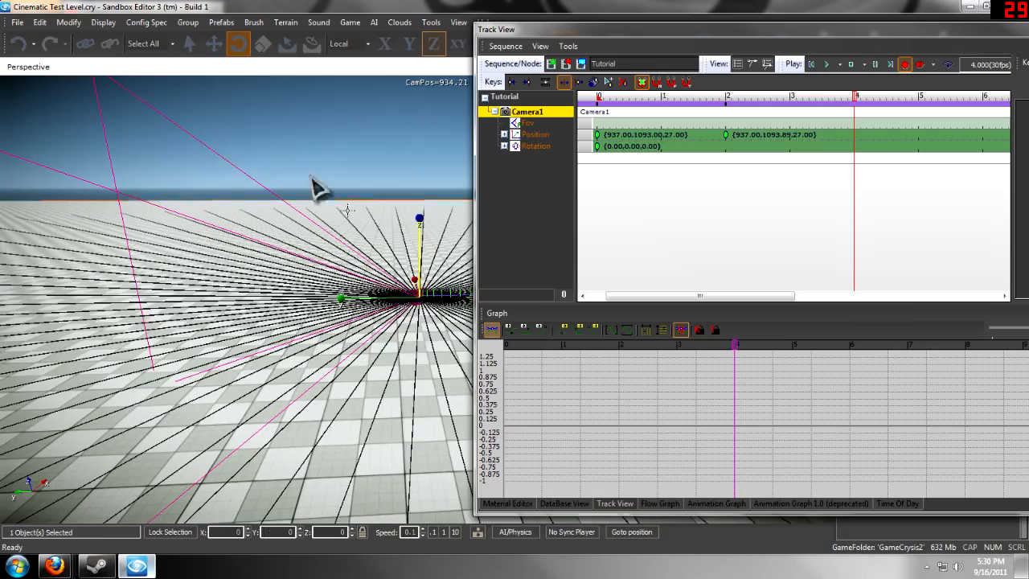
pyautogui.moveTo(410, 292); pyautogui.dragTo(391, 283)
pyautogui.moveTo(391, 283)
pyautogui.mouseDown(button='right')
pyautogui.moveTo(376, 286)
pyautogui.moveTo(391, 287)
pyautogui.moveTo(391, 277)
pyautogui.mouseUp(button='right')
pyautogui.press('d')
pyautogui.moveTo(649, 36); pyautogui.dragTo(656, 48)
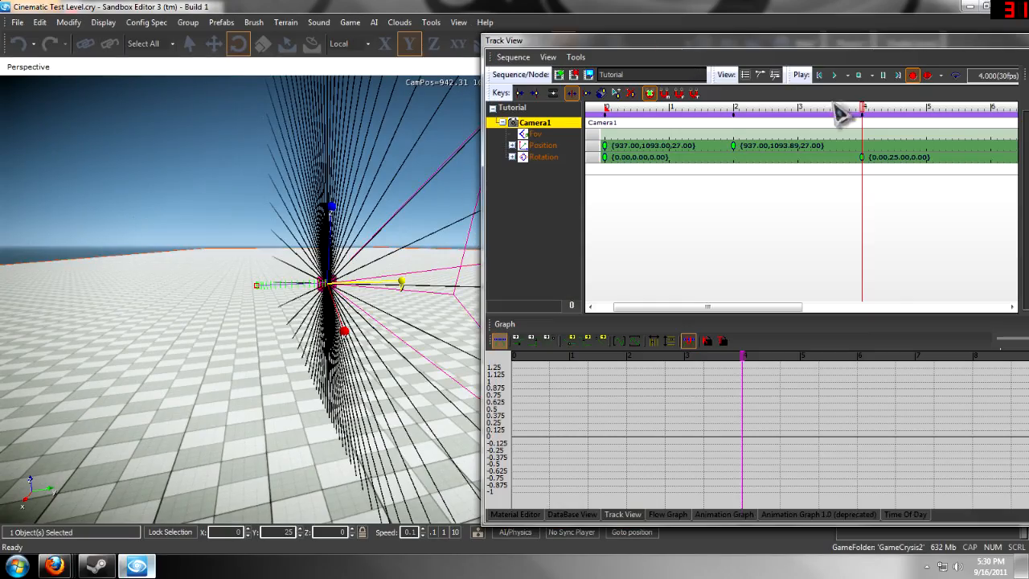
# - Play the Tutorial sequence and switch the perspective viewport to Camera1's view
pyautogui.click(835, 75)
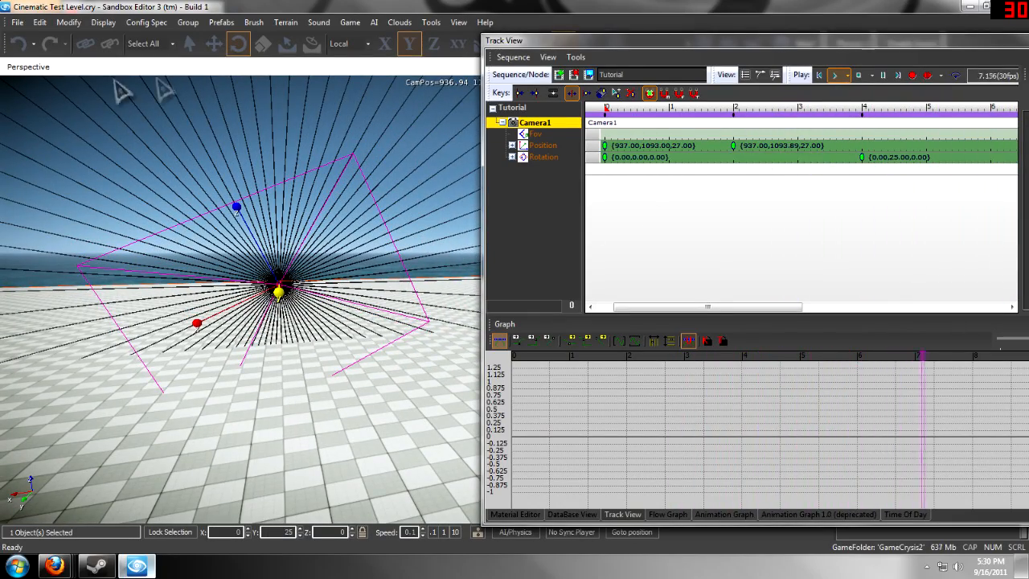
pyautogui.click(23, 69)
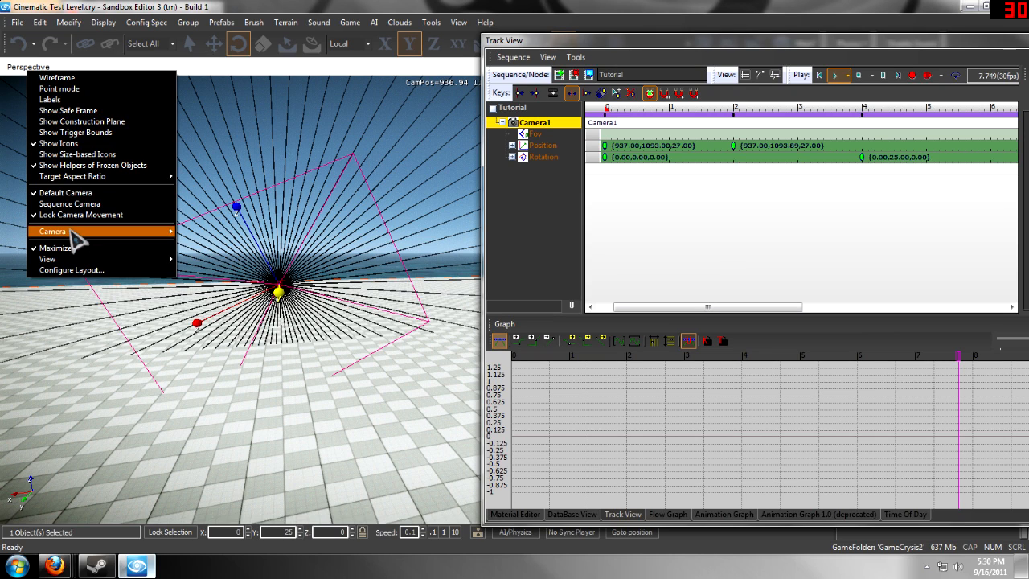
pyautogui.moveTo(76, 233)
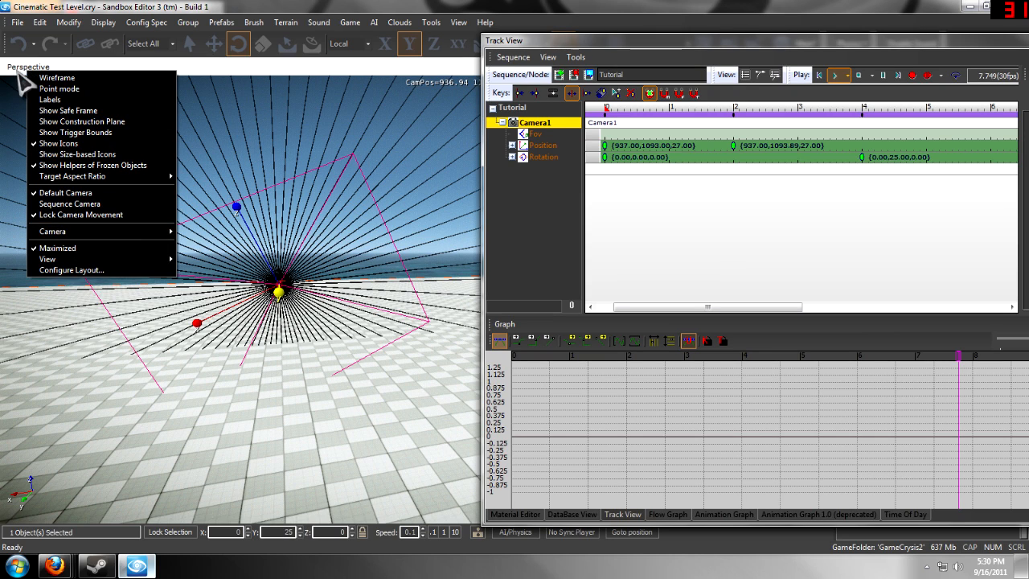
pyautogui.moveTo(149, 232)
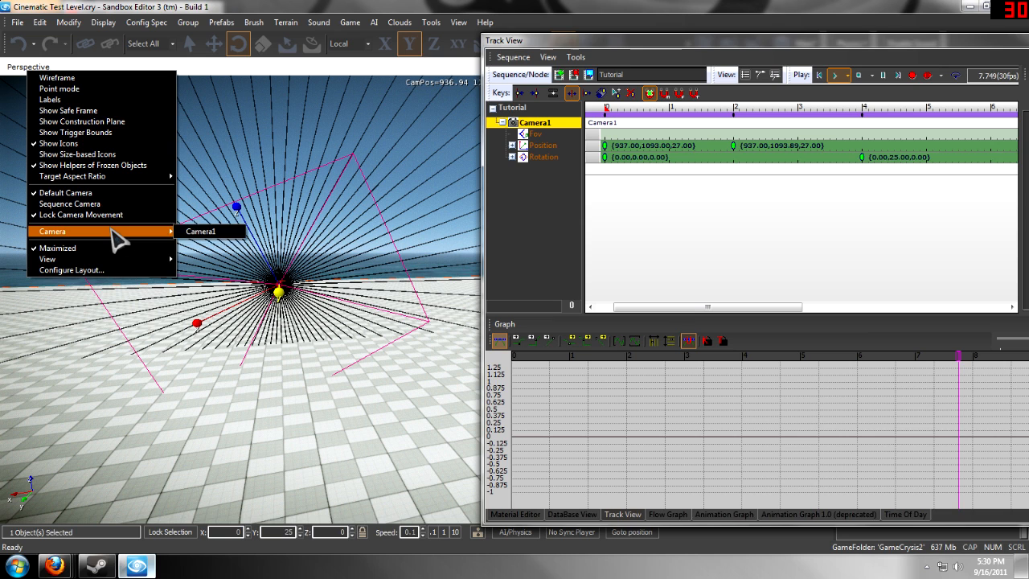
pyautogui.click(206, 233)
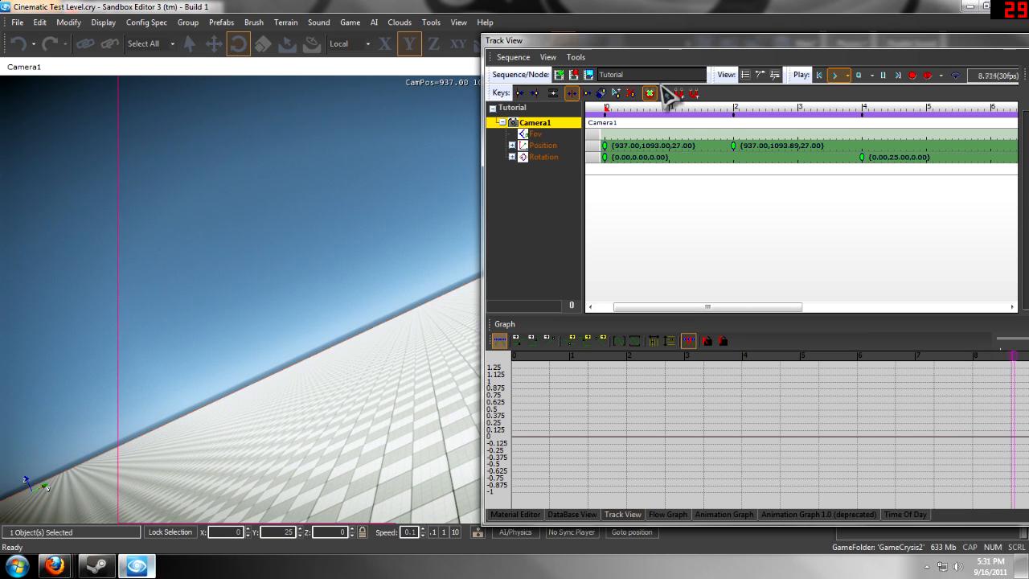
# - Replay the sequence from its beginning through Camera1, moving the Track View window aside, and stop playback
pyautogui.moveTo(647, 108); pyautogui.dragTo(506, 113)
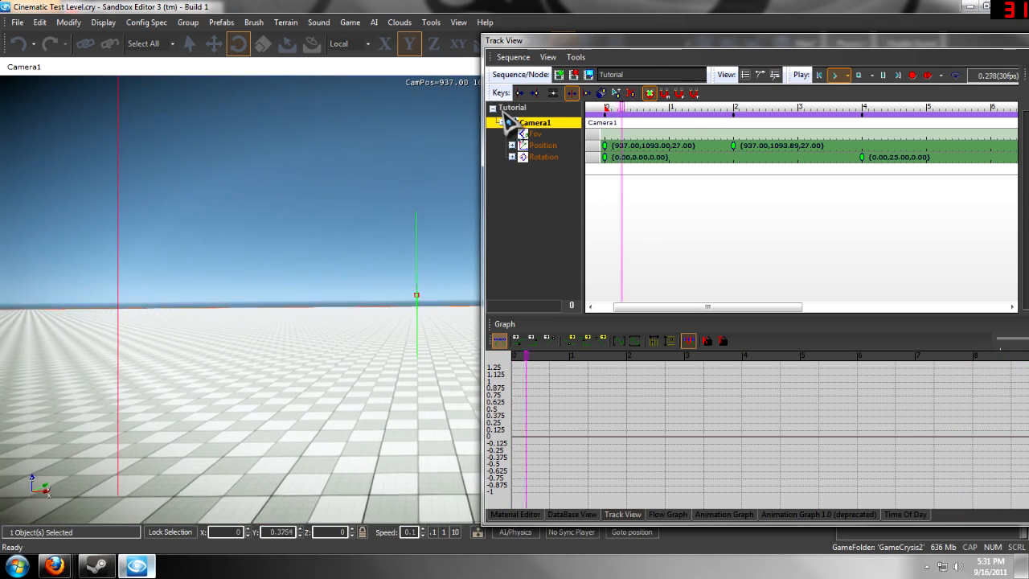
pyautogui.moveTo(607, 47); pyautogui.dragTo(784, 42)
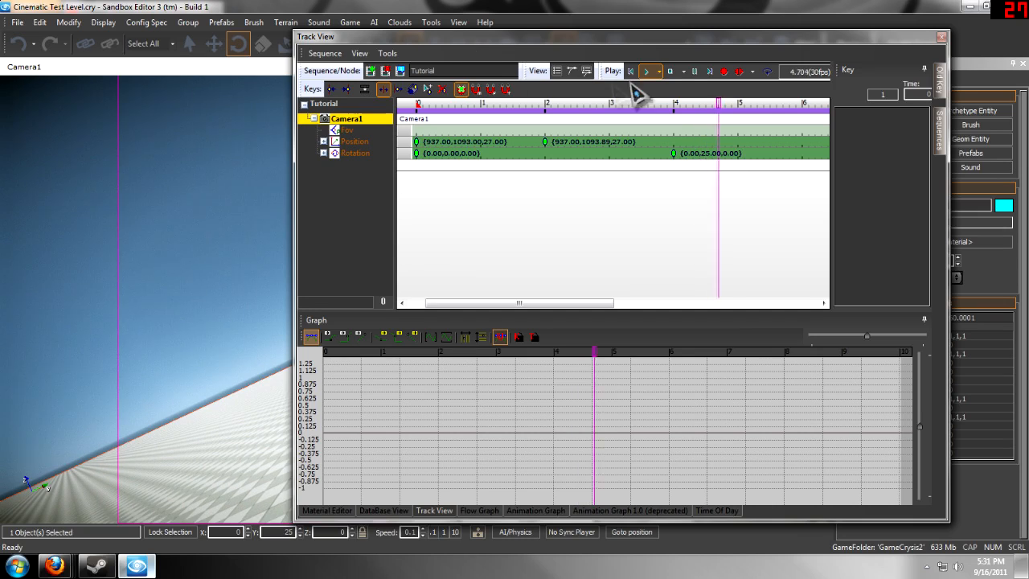
pyautogui.moveTo(735, 37); pyautogui.dragTo(751, 34)
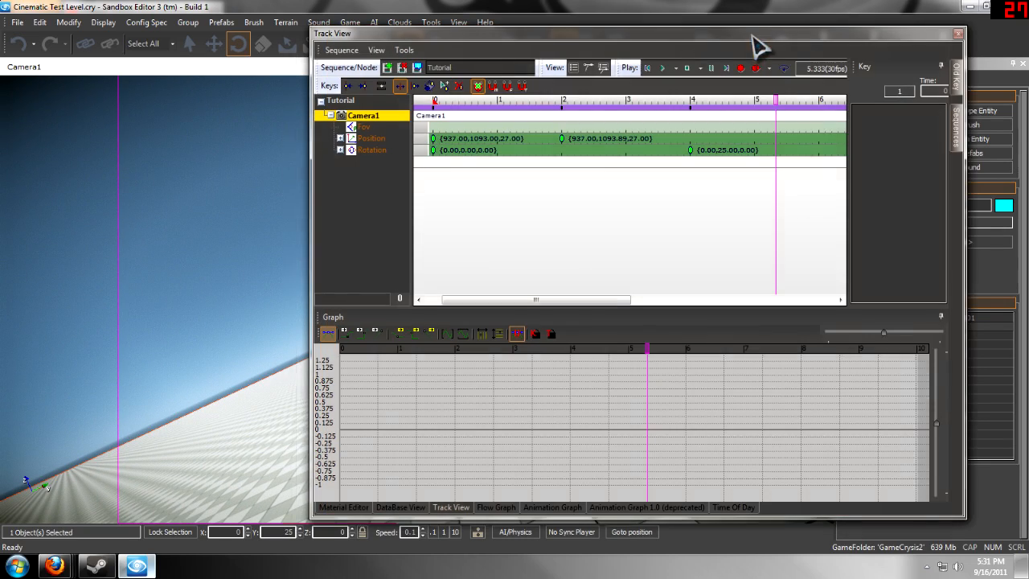
# - Set the Tutorial sequence's end time to 60 in its sequence properties
pyautogui.scroll(-2, 660, 238)
pyautogui.scroll(-2, 747, 212)
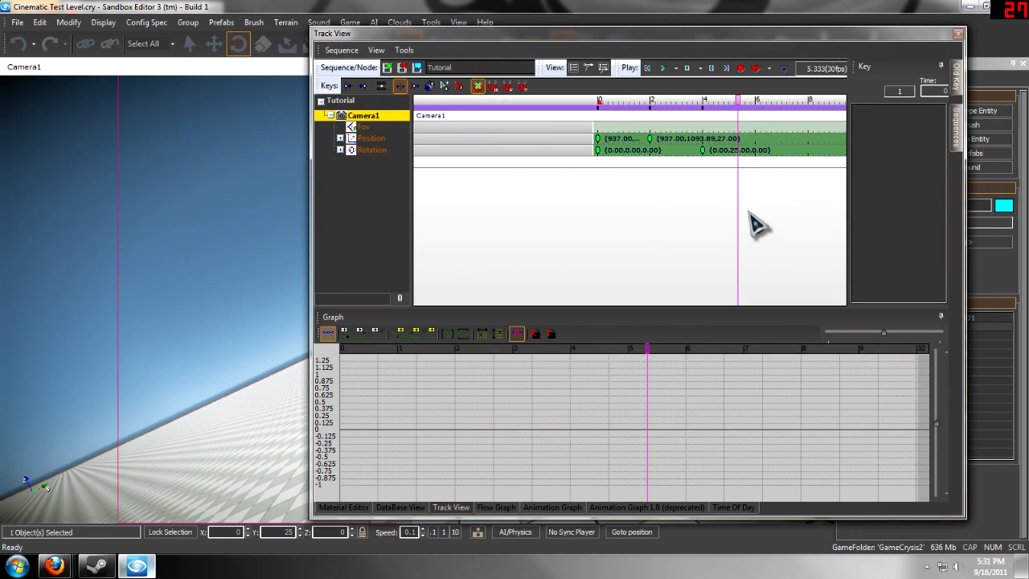
pyautogui.scroll(-3, 854, 177)
pyautogui.scroll(-2, 664, 165)
pyautogui.scroll(2, 831, 134)
pyautogui.scroll(2, 707, 141)
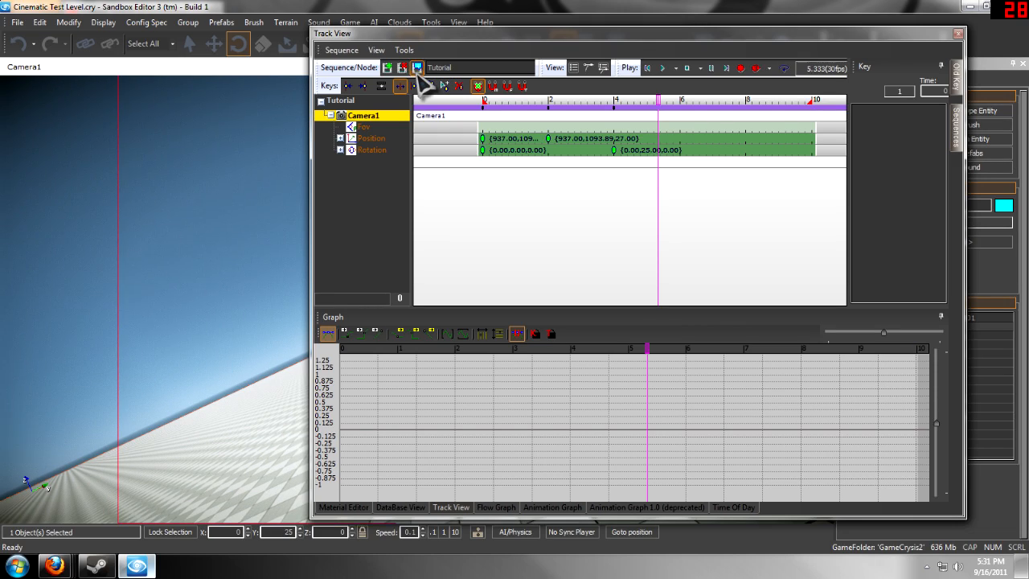
pyautogui.click(417, 67)
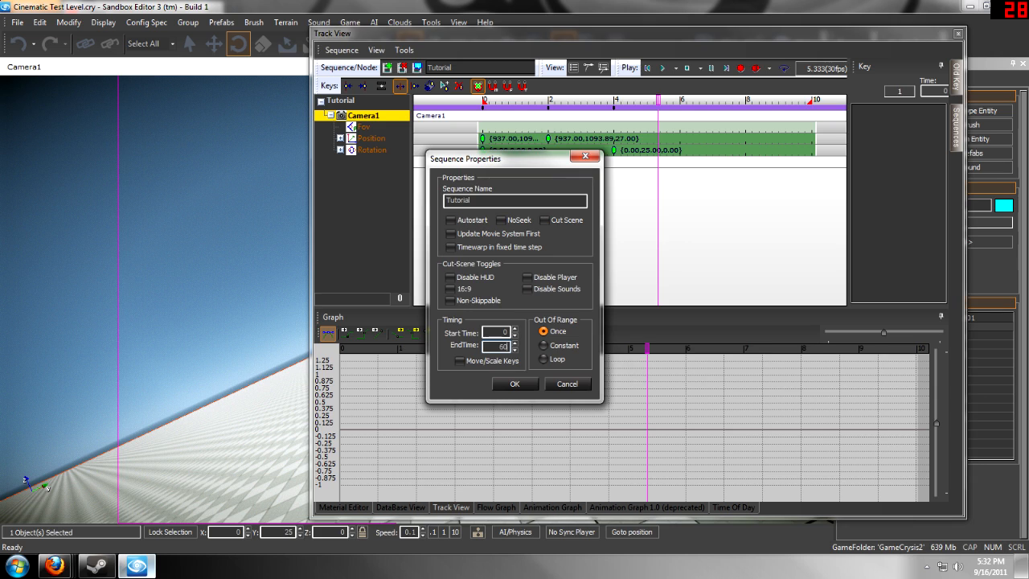
pyautogui.press('Return')
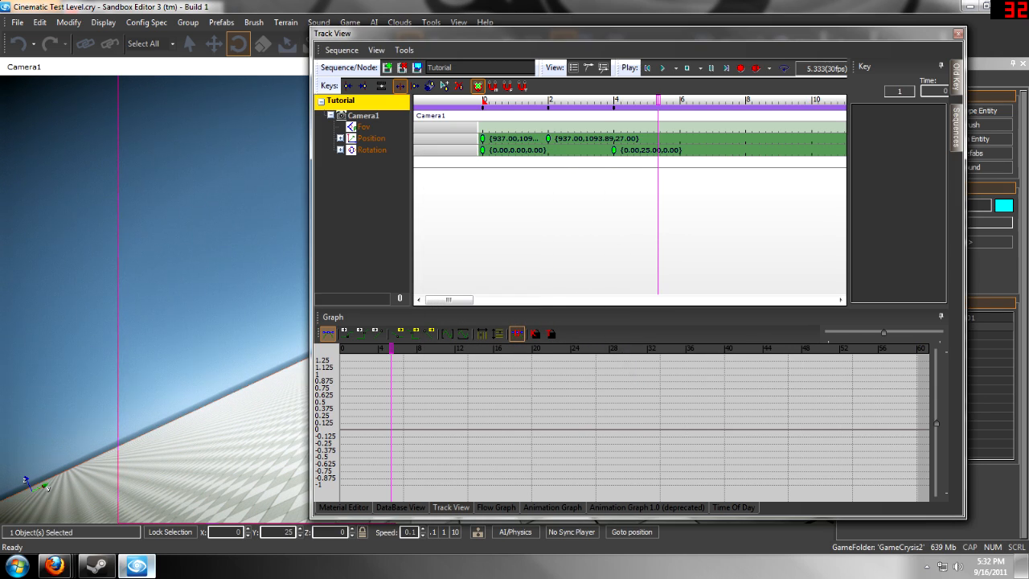
# - Extend the Tutorial sequence's end time to 600 and inspect the longer timeline
pyautogui.click(417, 68)
pyautogui.write('00')
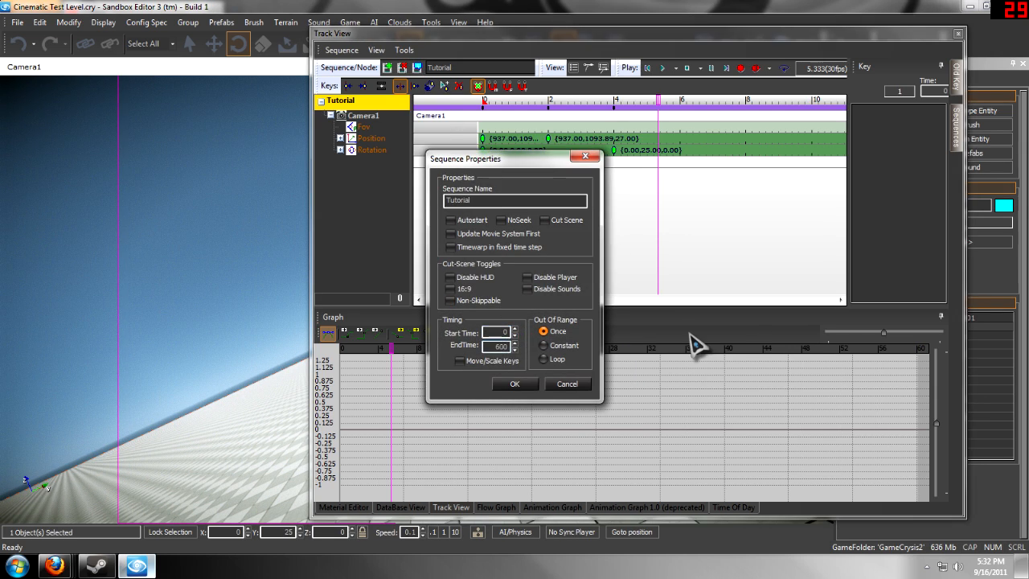
pyautogui.press('Return')
pyautogui.scroll(-4, 534, 217)
pyautogui.scroll(-5, 540, 230)
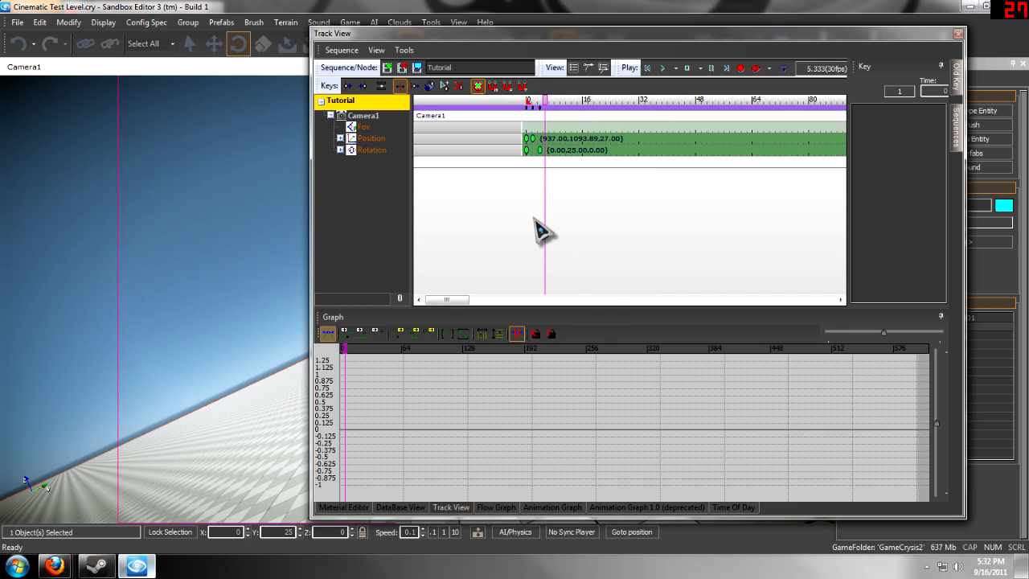
pyautogui.scroll(1, 667, 134)
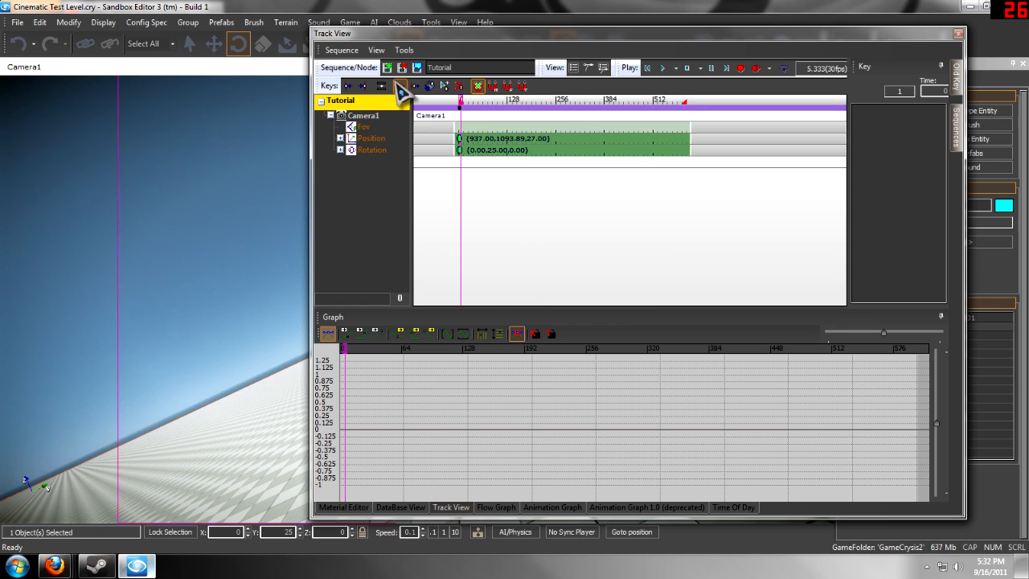
# - Extend the Tutorial sequence's end time to 6000 and bring the existing keys back into view
pyautogui.click(416, 69)
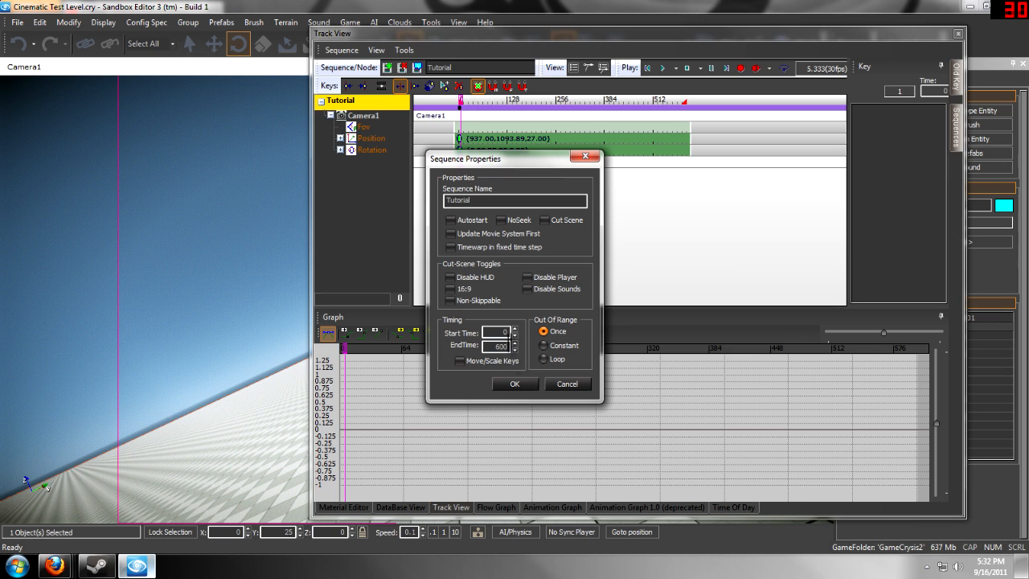
pyautogui.press('Return')
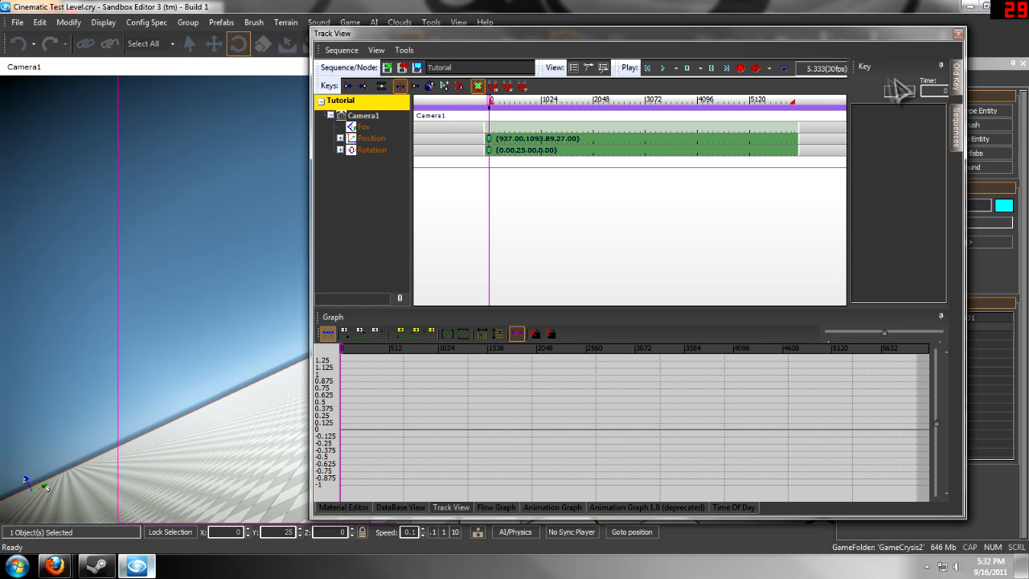
pyautogui.scroll(3, 530, 161)
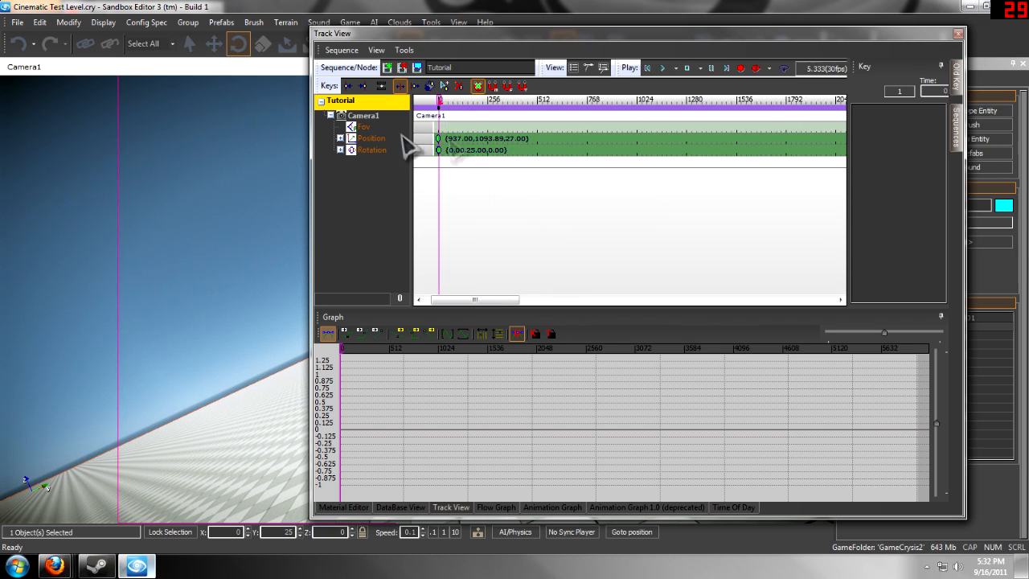
pyautogui.scroll(5, 476, 165)
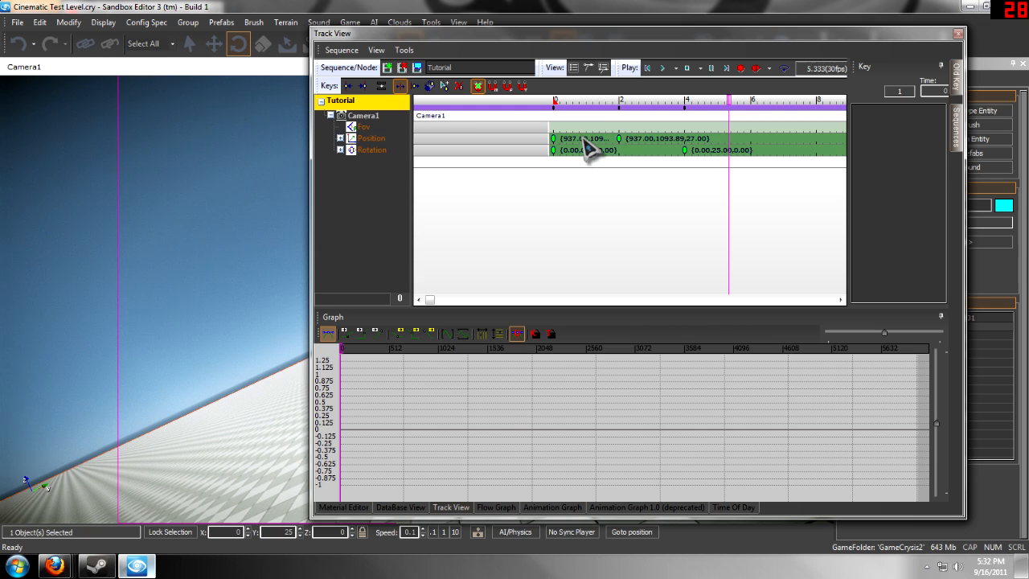
# - Move the Track View window aside and return the viewport from Camera1 to the default perspective camera
pyautogui.moveTo(936, 36); pyautogui.dragTo(1028, 17)
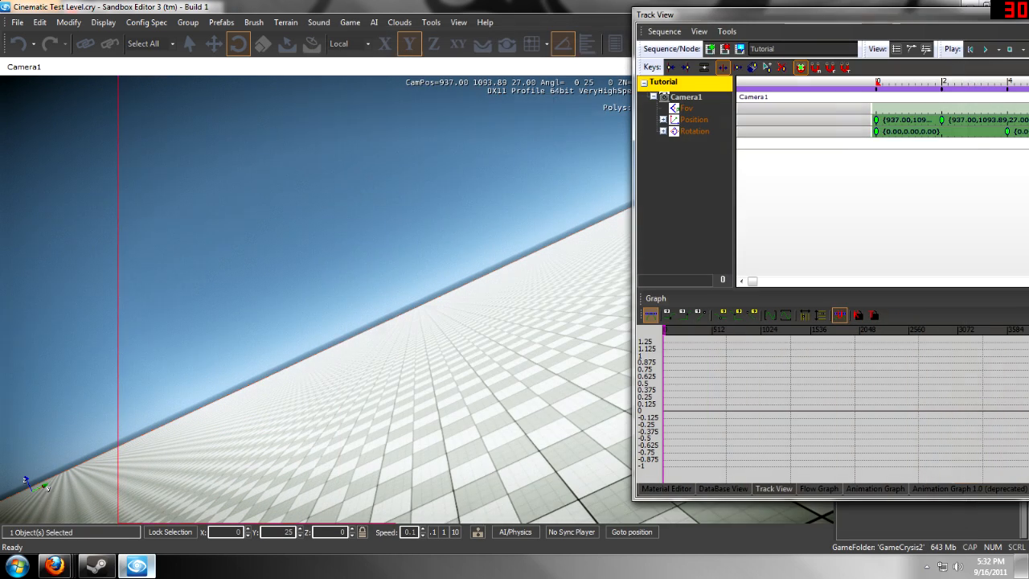
pyautogui.moveTo(957, 16); pyautogui.dragTo(873, 13)
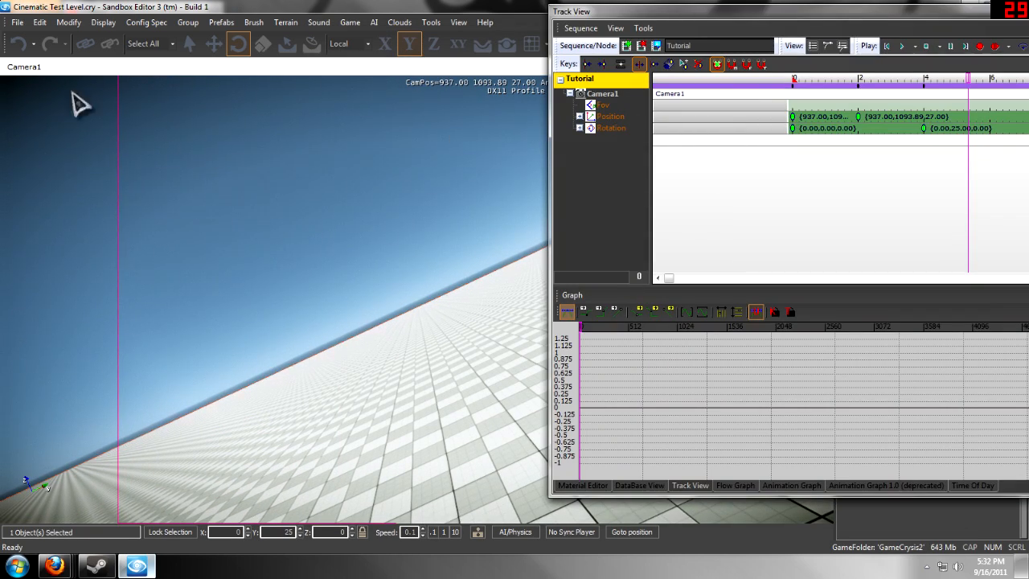
pyautogui.rightClick(9, 73)
pyautogui.click(48, 191)
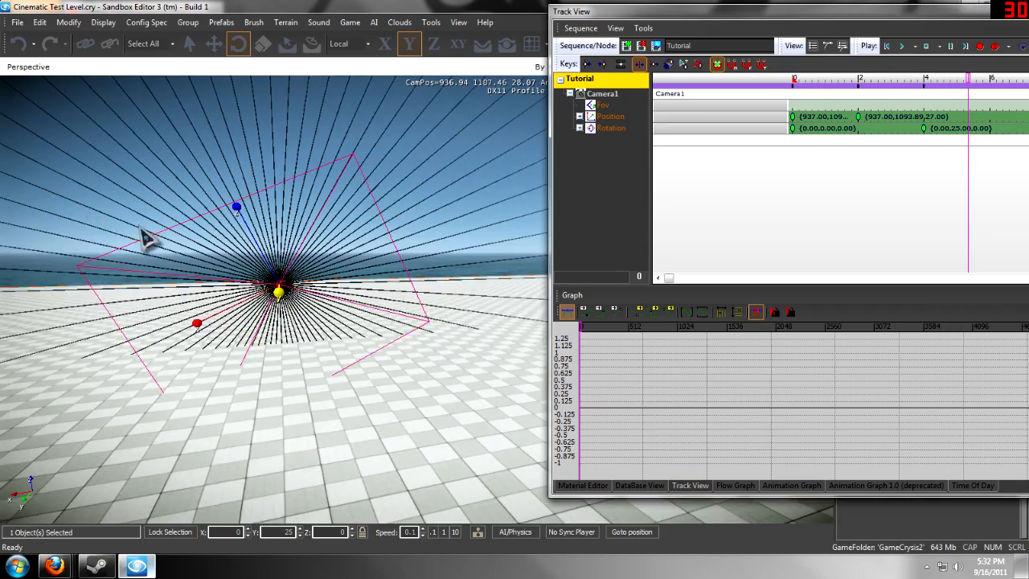
pyautogui.moveTo(137, 230); pyautogui.dragTo(139, 231, button='right')
# - Enable animation recording and record a position key at 6 seconds by moving the camera upward and along Y to about 1095
pyautogui.moveTo(982, 82); pyautogui.dragTo(1006, 112)
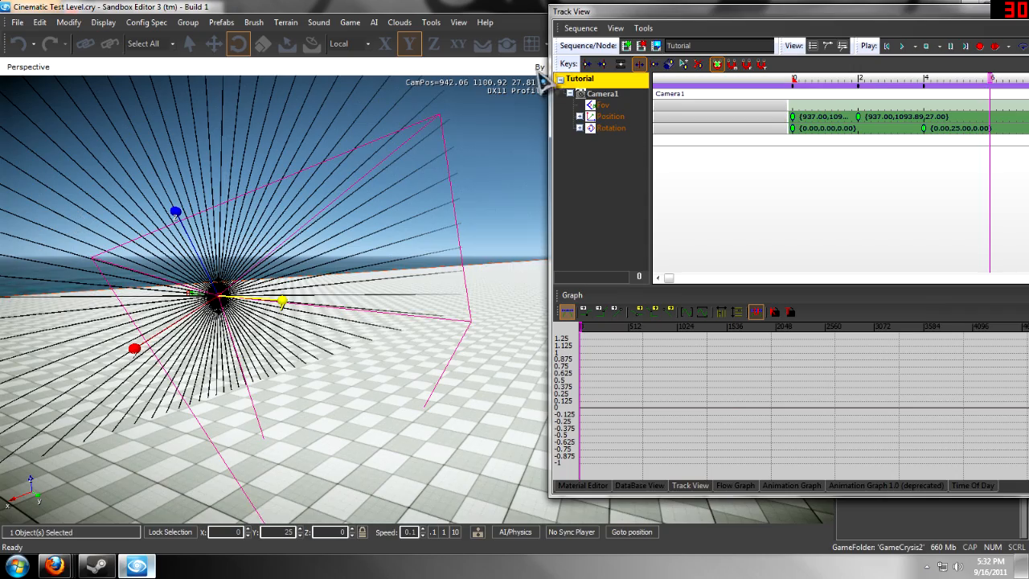
pyautogui.click(981, 46)
pyautogui.press('2')
pyautogui.moveTo(196, 290); pyautogui.dragTo(198, 291, button='right')
pyautogui.moveTo(274, 243); pyautogui.dragTo(363, 155)
# - Record keys just past 8 seconds, moving the camera to about (939.47, 1097.30, 27.60) and rotating it to (25, -35, 0)
pyautogui.moveTo(989, 81); pyautogui.dragTo(1023, 80)
pyautogui.moveTo(356, 163); pyautogui.dragTo(393, 226)
pyautogui.click(240, 45)
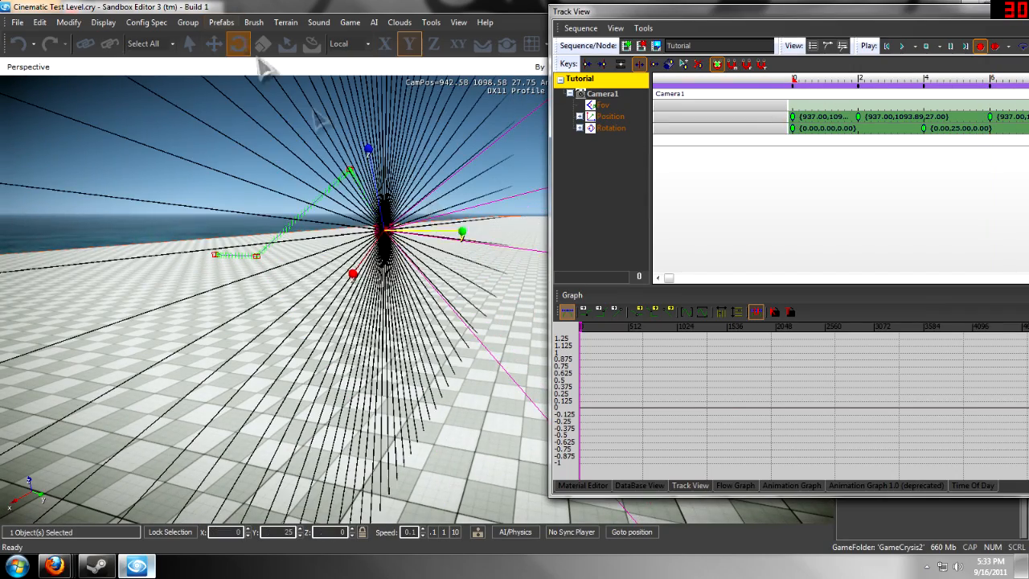
pyautogui.moveTo(448, 244); pyautogui.dragTo(555, 223)
pyautogui.moveTo(364, 195); pyautogui.dragTo(390, 209)
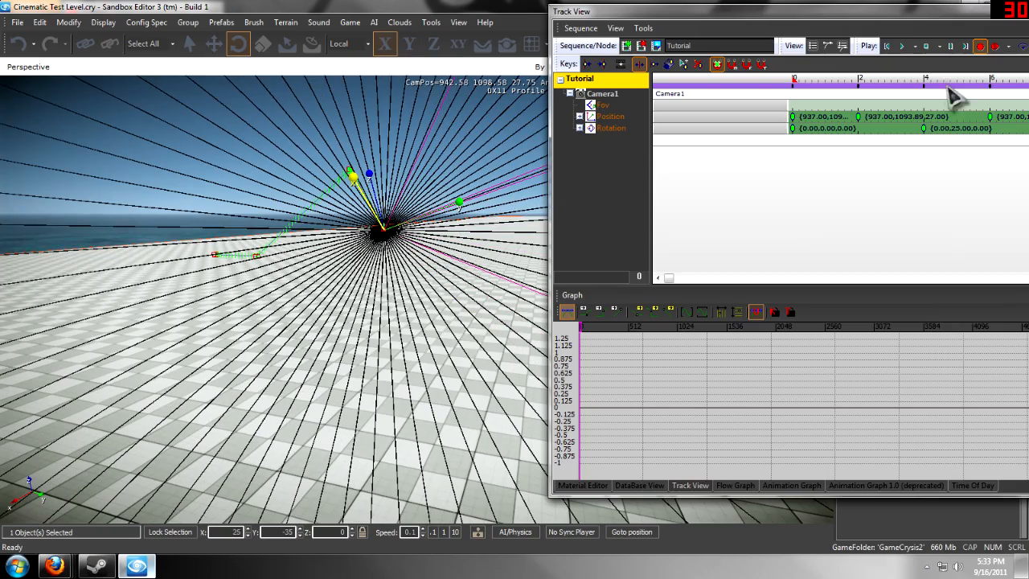
# - Deselect the camera and frame its whole animation path in the perspective viewport
pyautogui.moveTo(783, 14); pyautogui.dragTo(846, 18)
pyautogui.moveTo(416, 231)
pyautogui.mouseDown(button='right')
pyautogui.moveTo(388, 198)
pyautogui.moveTo(415, 236)
pyautogui.moveTo(407, 232)
pyautogui.moveTo(477, 239)
pyautogui.moveTo(409, 229)
pyautogui.mouseUp(button='right')
pyautogui.press('w')
pyautogui.click(409, 232)
pyautogui.press('s')
pyautogui.press('a')
pyautogui.press('s')
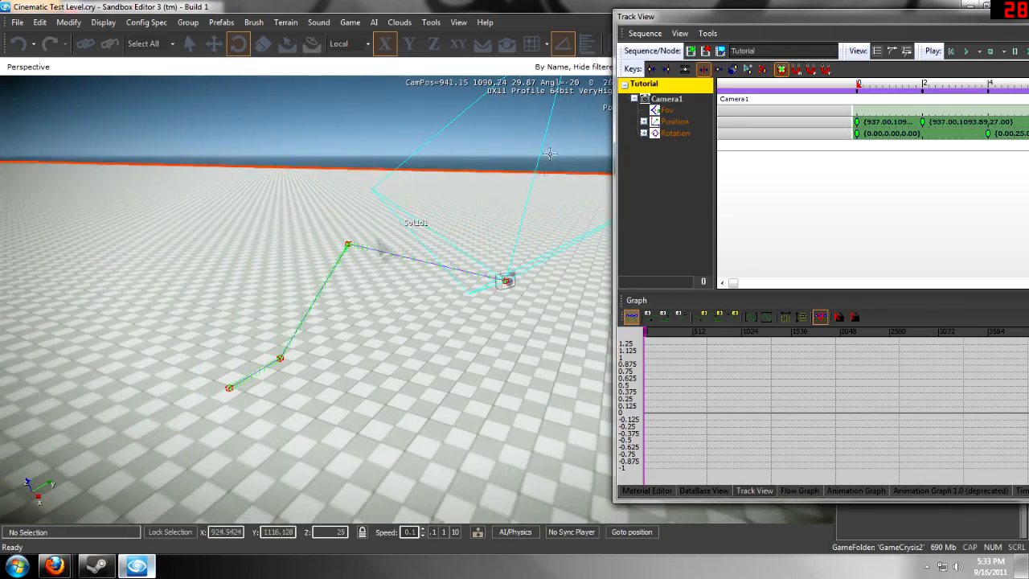
# - Rewind the sequence to time 0, play the camera's motion along its path, and stop playback
pyautogui.moveTo(883, 83); pyautogui.dragTo(792, 84)
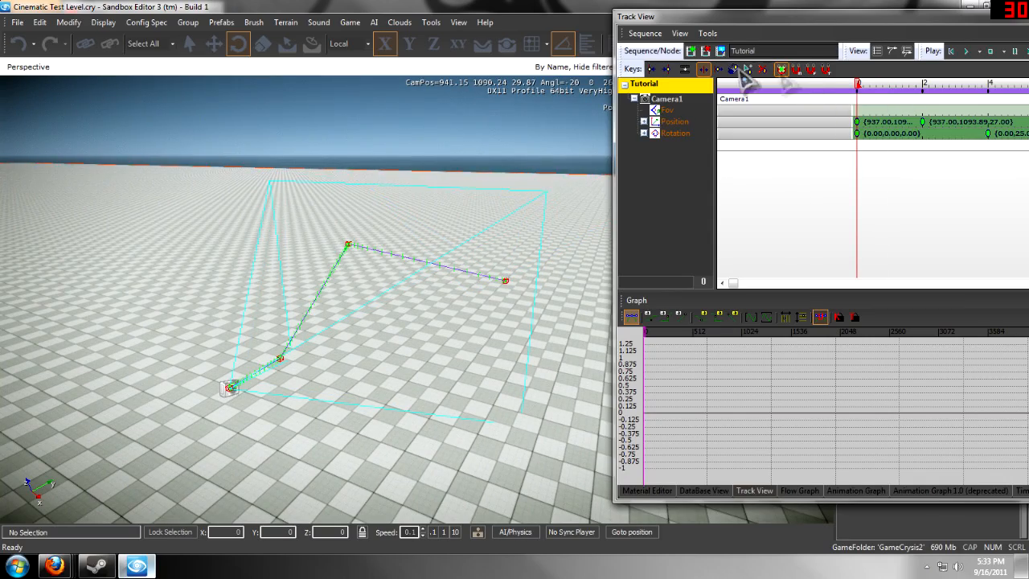
pyautogui.click(968, 52)
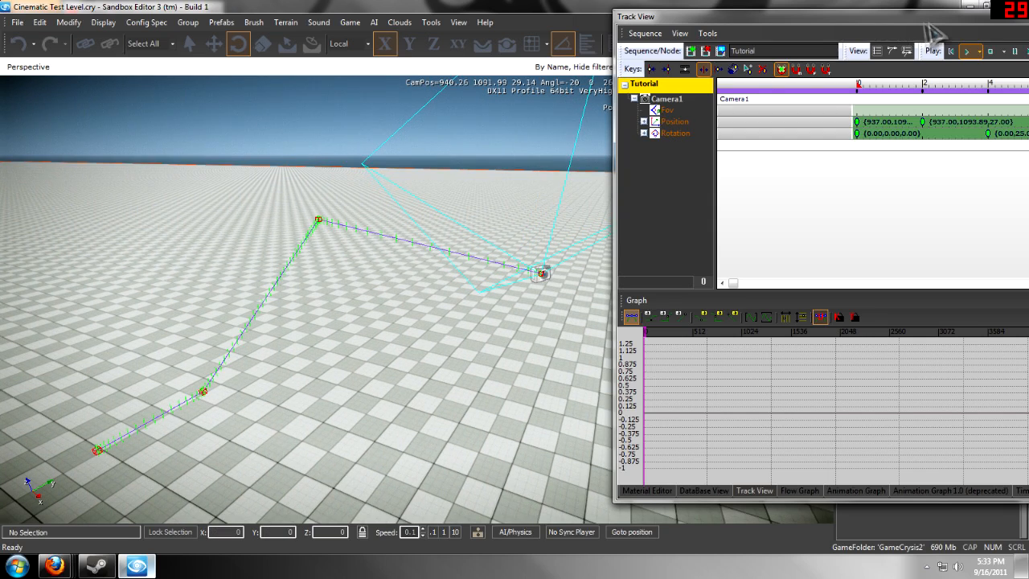
pyautogui.moveTo(731, 23); pyautogui.dragTo(617, 21)
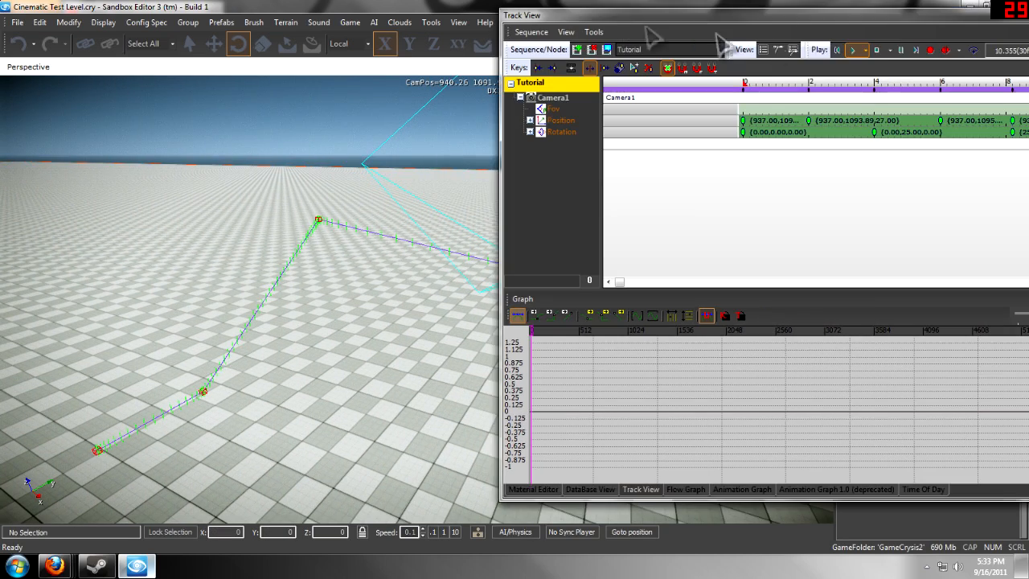
pyautogui.click(874, 48)
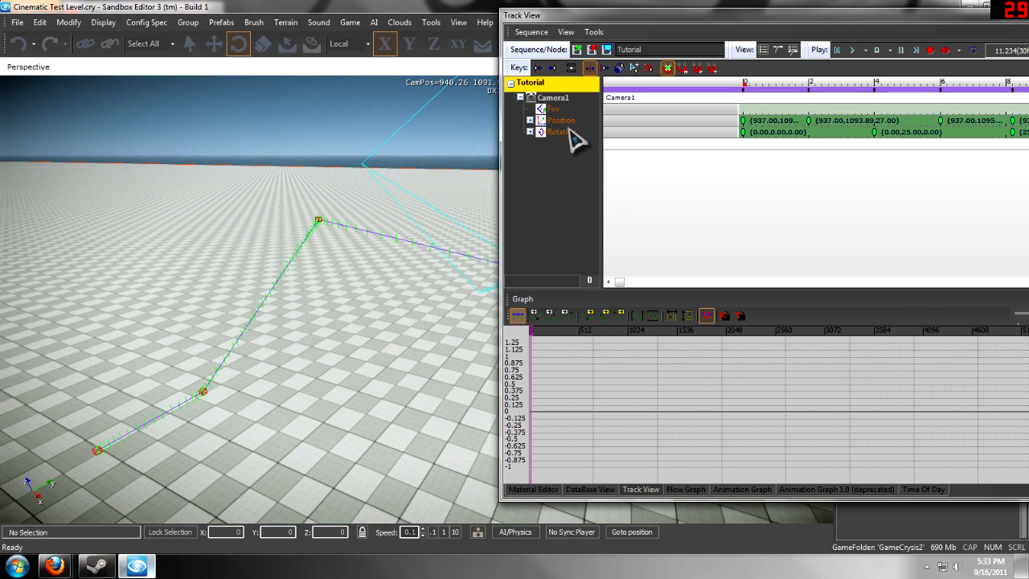
# - Reposition the Track View window and select Camera1's Position track to show its curves in the graph
pyautogui.moveTo(859, 16); pyautogui.dragTo(664, 24)
pyautogui.scroll(-3, 574, 156)
pyautogui.scroll(-3, 756, 153)
pyautogui.scroll(2, 706, 147)
pyautogui.scroll(1, 712, 159)
pyautogui.click(354, 130)
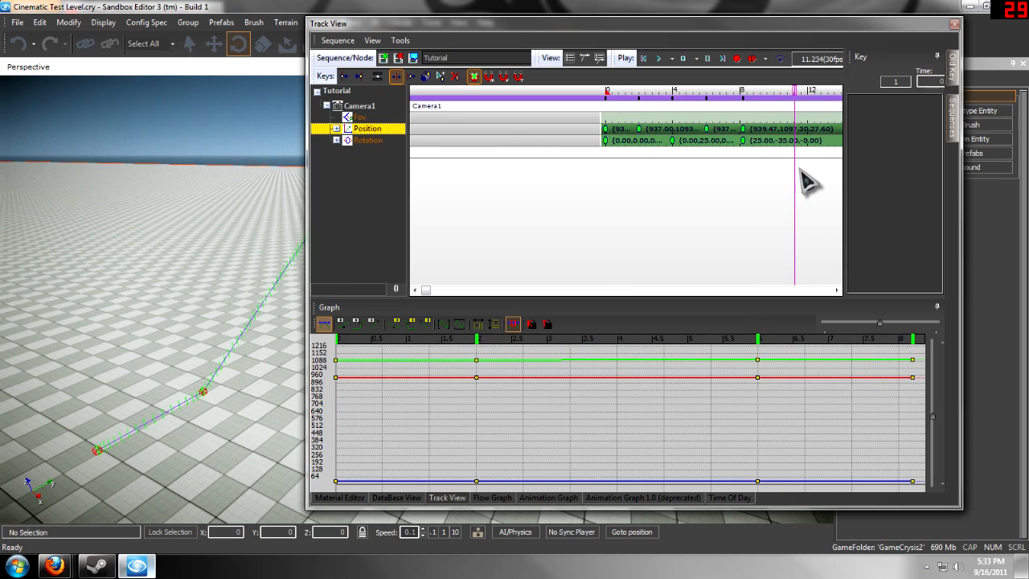
# - Select all of Camera1's position and rotation keys in the timeline
pyautogui.moveTo(801, 171); pyautogui.dragTo(554, 112)
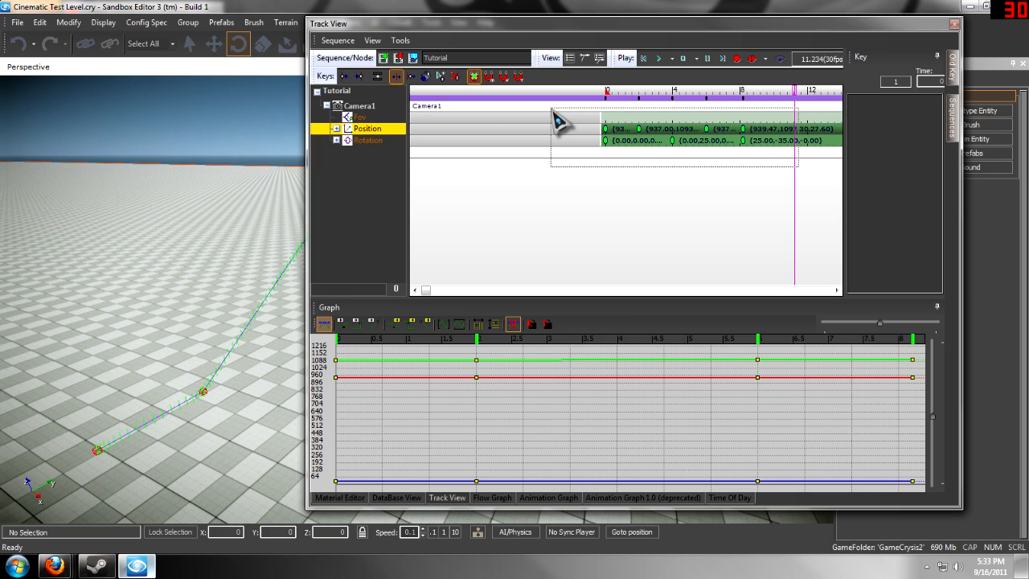
pyautogui.moveTo(554, 113); pyautogui.dragTo(554, 112)
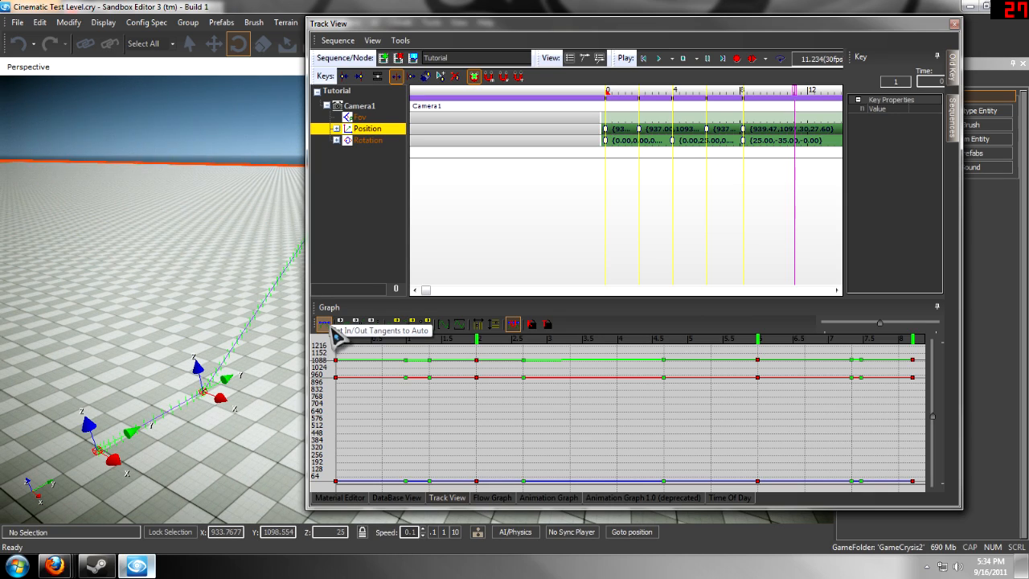
pyautogui.click(371, 40)
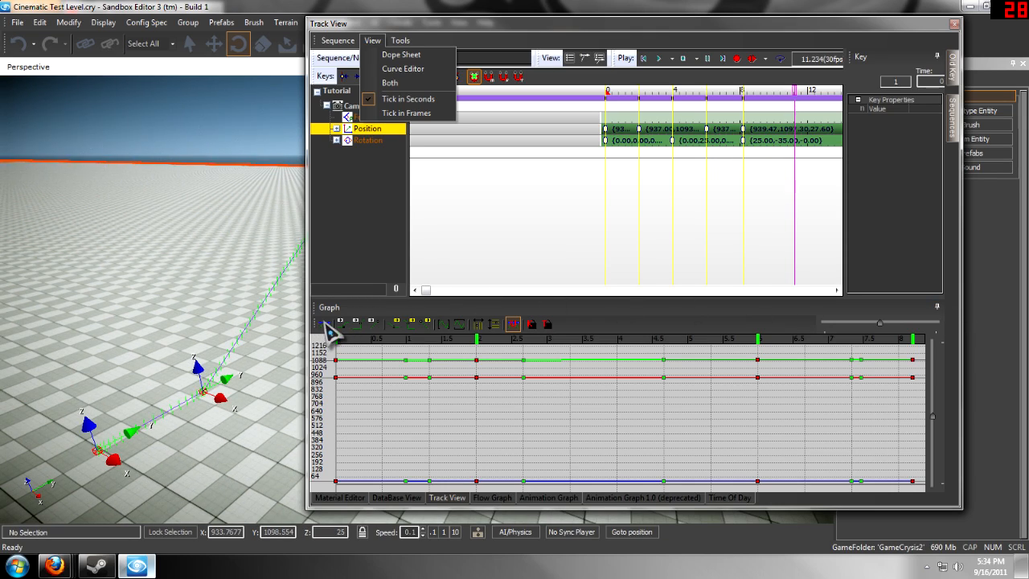
pyautogui.click(346, 276)
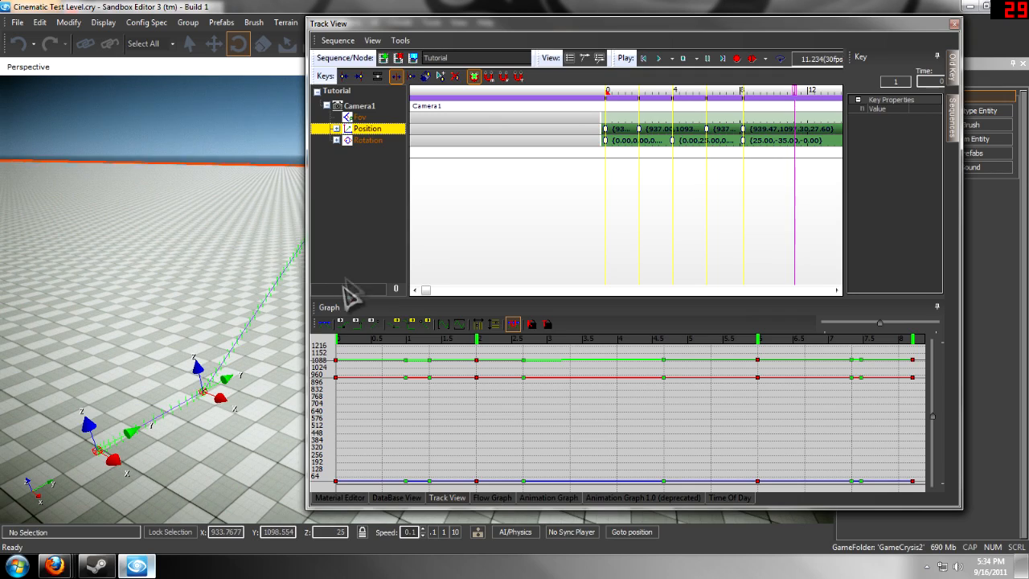
# - Set the in and out tangents of Camera1's Position and Rotation curves to Auto
pyautogui.click(325, 329)
pyautogui.moveTo(252, 332)
pyautogui.mouseDown(button='right')
pyautogui.moveTo(265, 340)
pyautogui.moveTo(240, 336)
pyautogui.mouseUp(button='right')
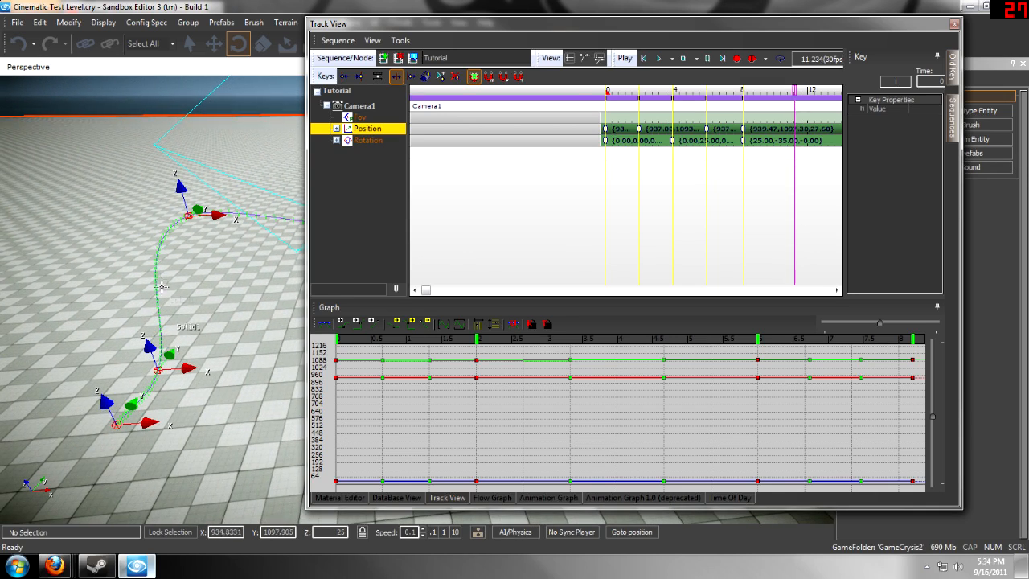
pyautogui.click(370, 140)
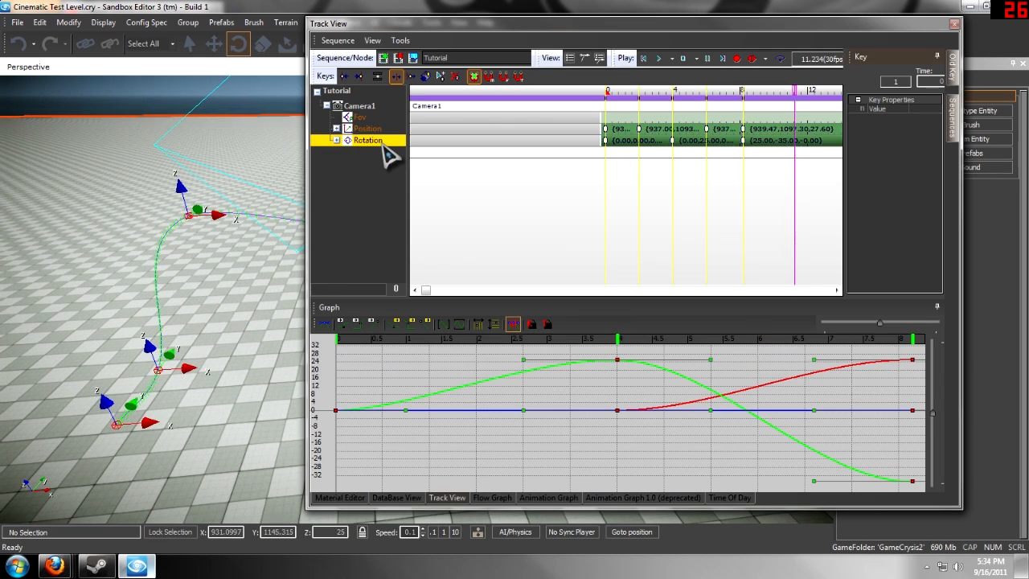
pyautogui.click(326, 326)
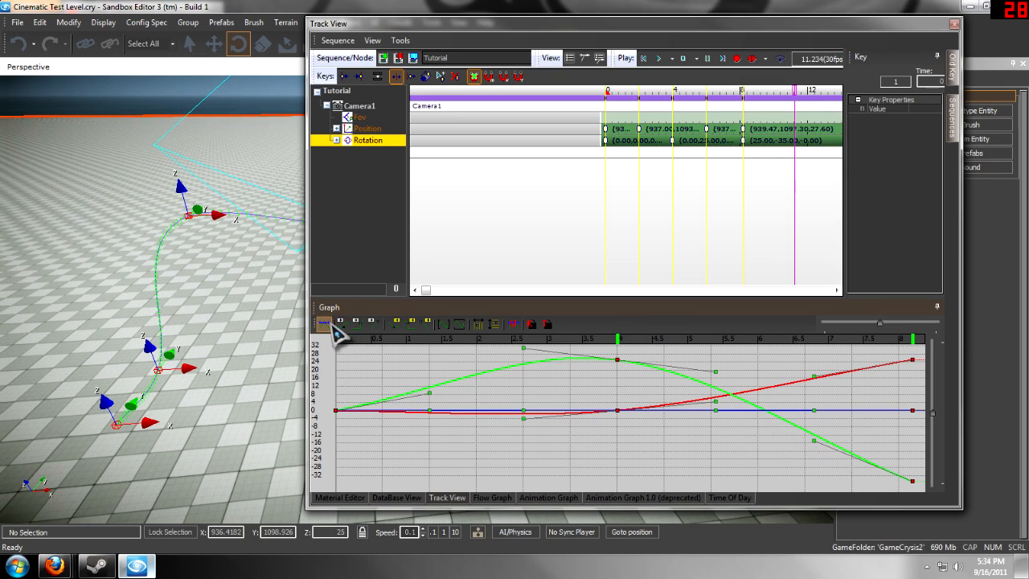
# - Move the Track View window out of the way and frame the camera's whole smoothed path in the perspective viewport
pyautogui.moveTo(174, 250); pyautogui.dragTo(233, 252, button='right')
pyautogui.moveTo(840, 26); pyautogui.dragTo(1028, 10)
pyautogui.moveTo(760, 199); pyautogui.dragTo(693, 206, button='right')
pyautogui.press('s')
pyautogui.press('a')
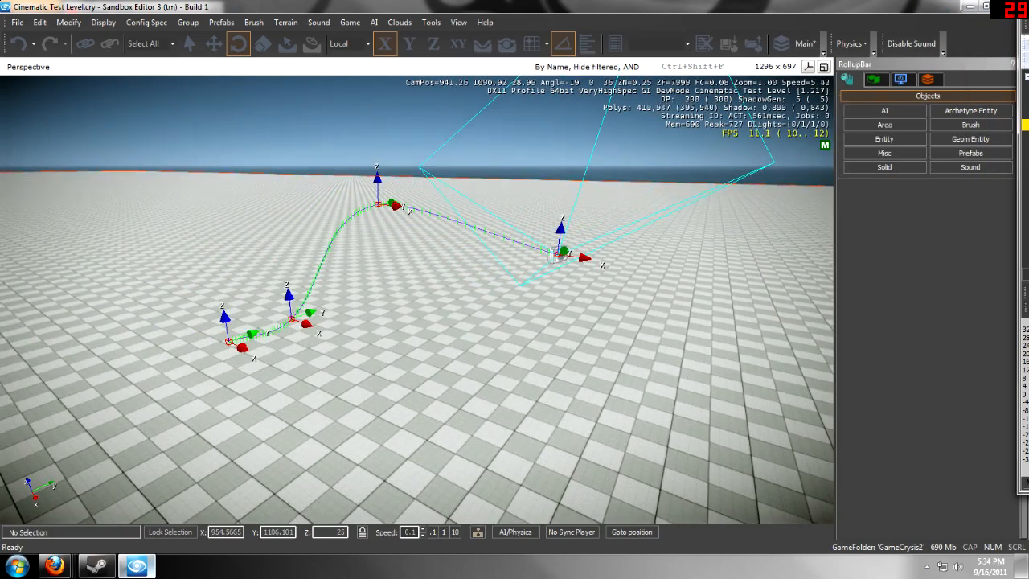
pyautogui.moveTo(558, 287)
pyautogui.mouseDown(button='right')
pyautogui.moveTo(568, 271)
pyautogui.moveTo(560, 285)
pyautogui.mouseUp(button='right')
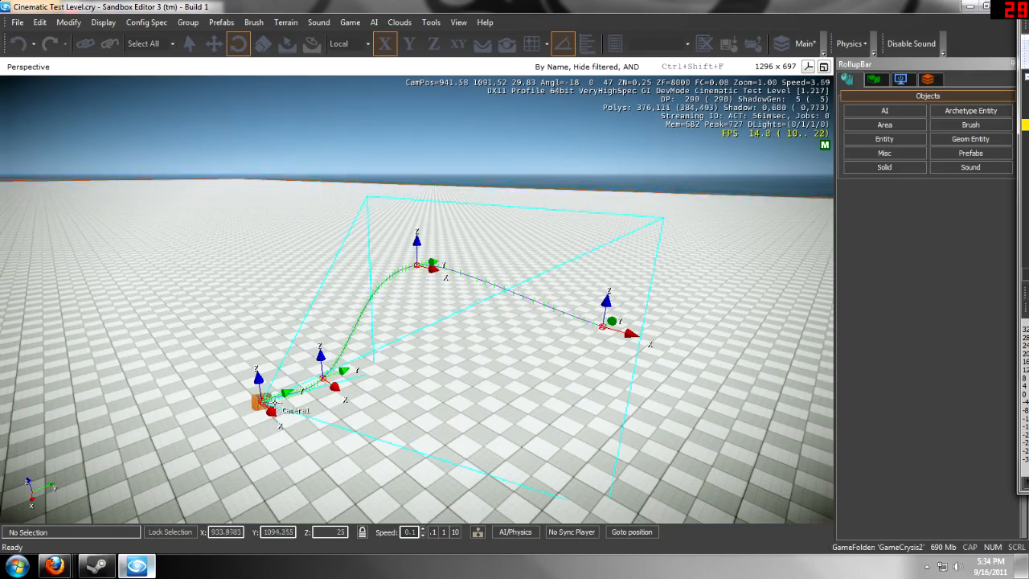
# - Select Camera1, switch the viewport to look through it, and hide the helper graphics
pyautogui.click(258, 402)
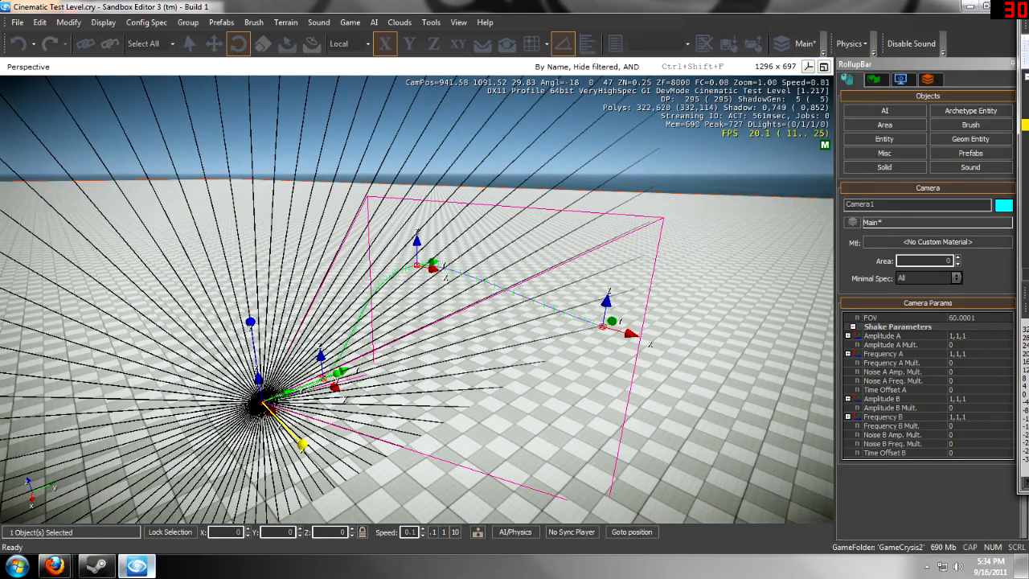
pyautogui.click(24, 67)
pyautogui.moveTo(64, 231)
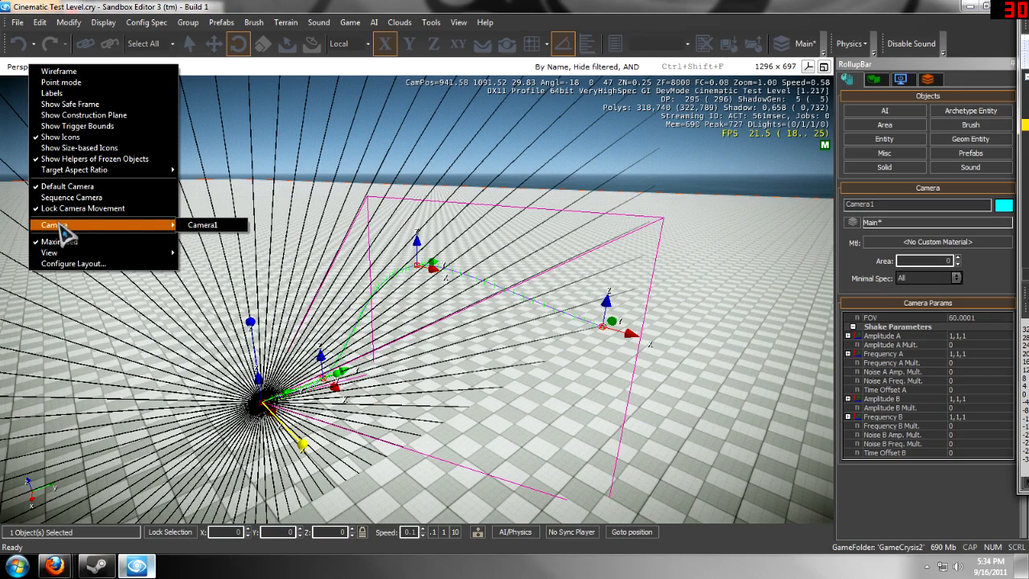
pyautogui.click(218, 226)
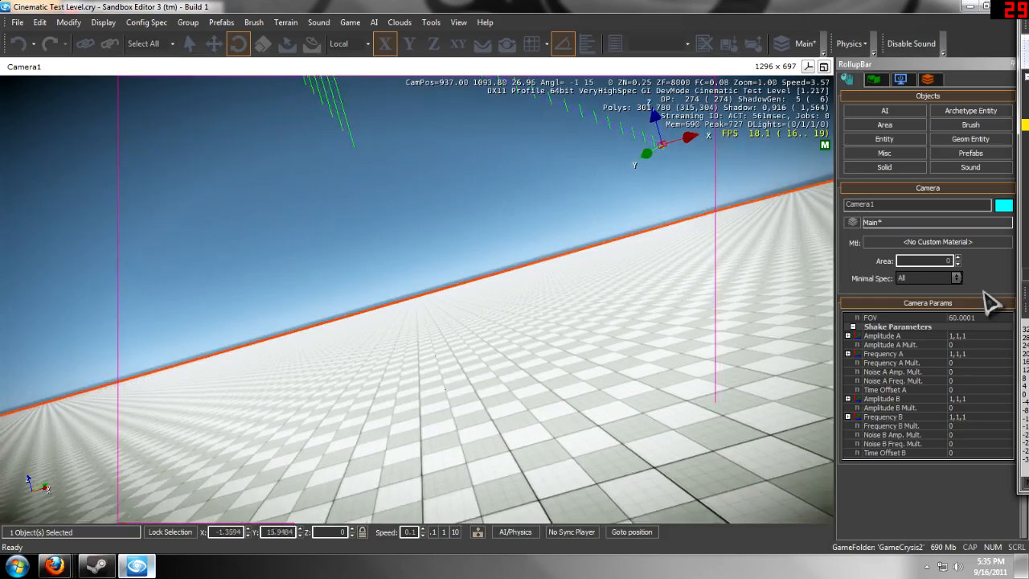
pyautogui.hotkey('shift', 'space')
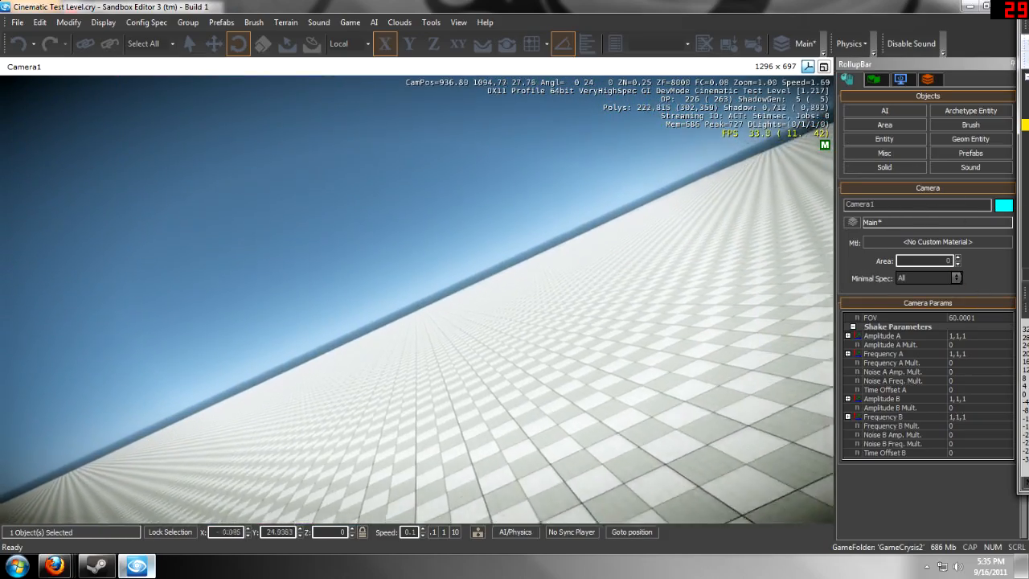